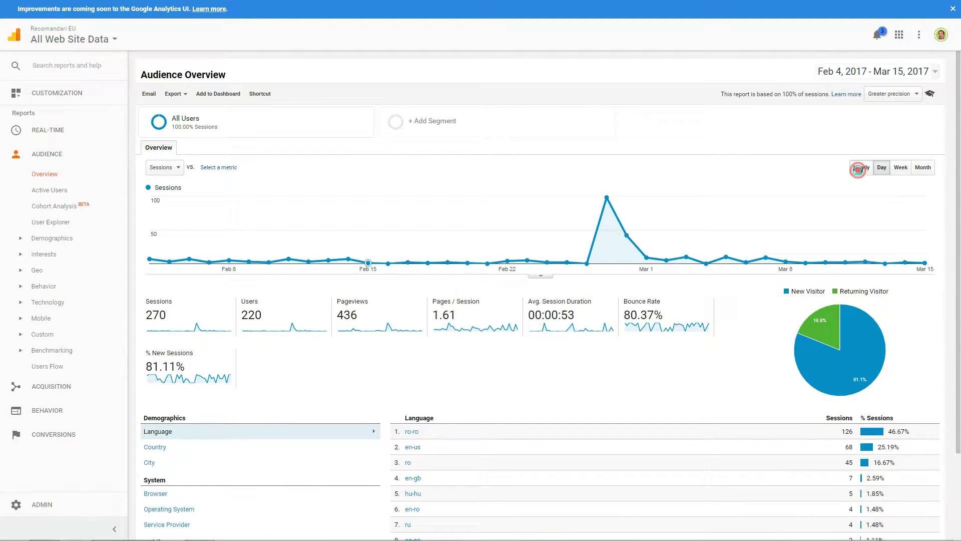
# Step: Switch the sessions chart to hourly, then weekly, then back to daily data
pyautogui.click(861, 171)
pyautogui.click(900, 170)
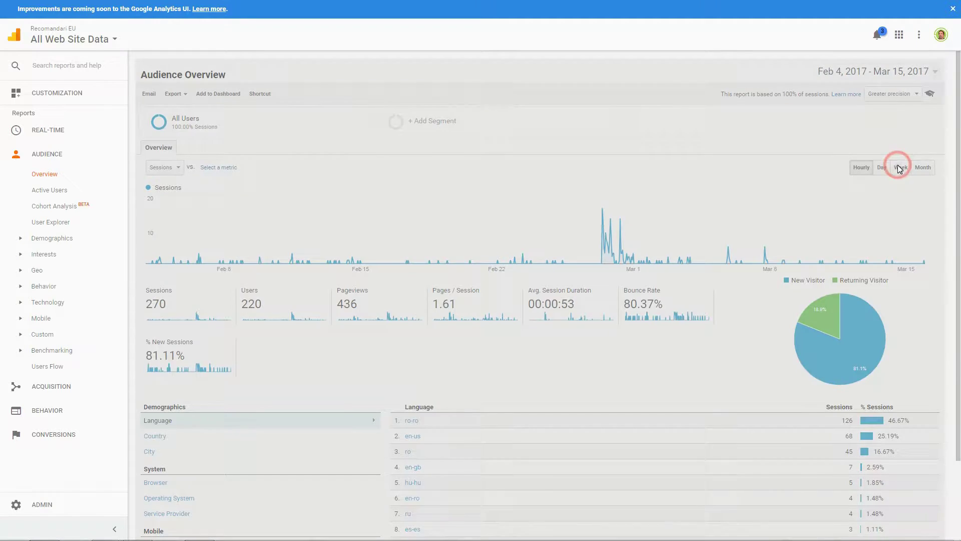
pyautogui.click(882, 170)
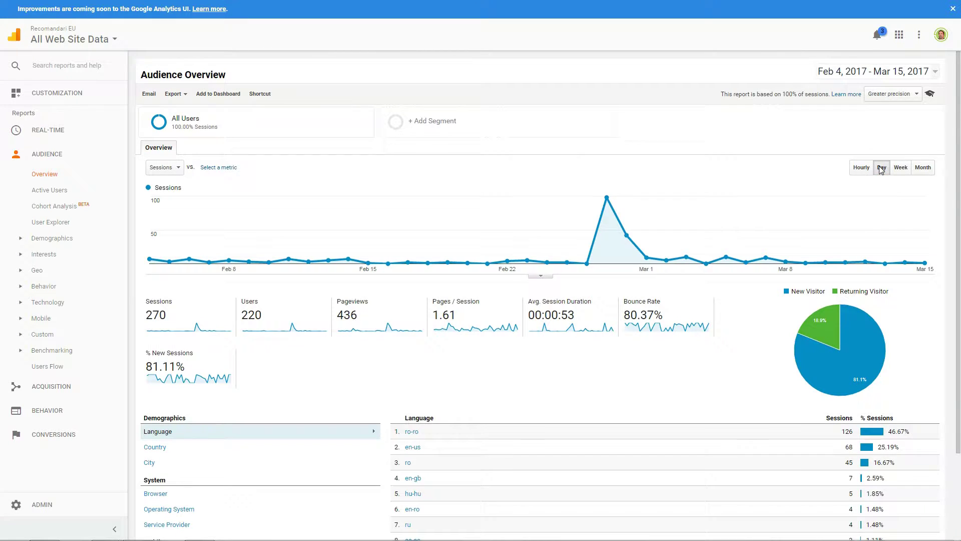
pyautogui.scroll(-3, 673, 314)
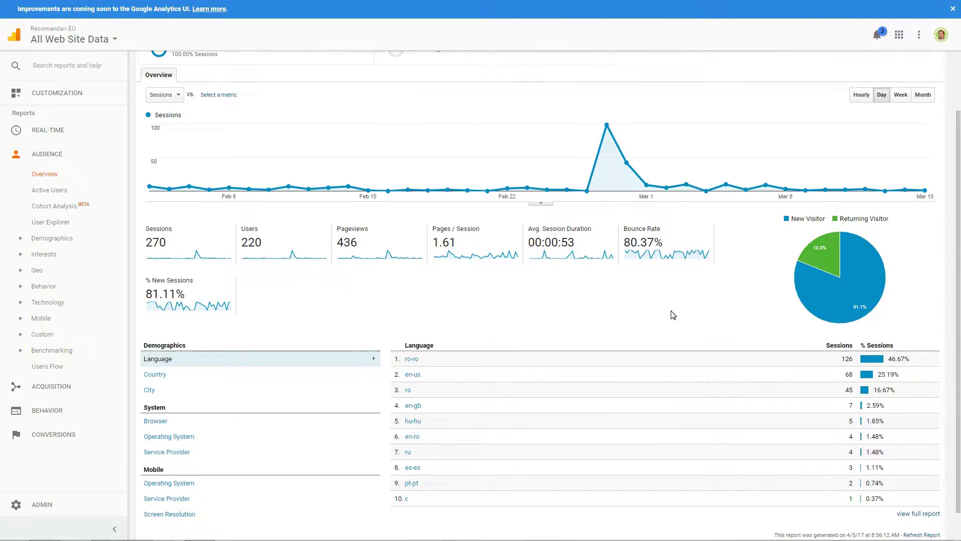
pyautogui.scroll(3, 208, 324)
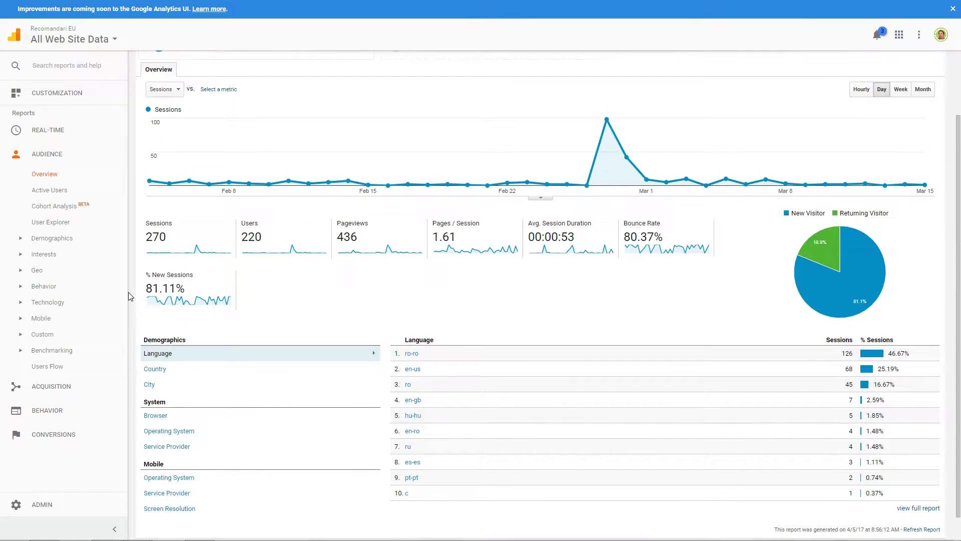
# Step: Browse the Behavior reports New vs Returning and Frequency & Recency, ending on Engagement
pyautogui.click(48, 287)
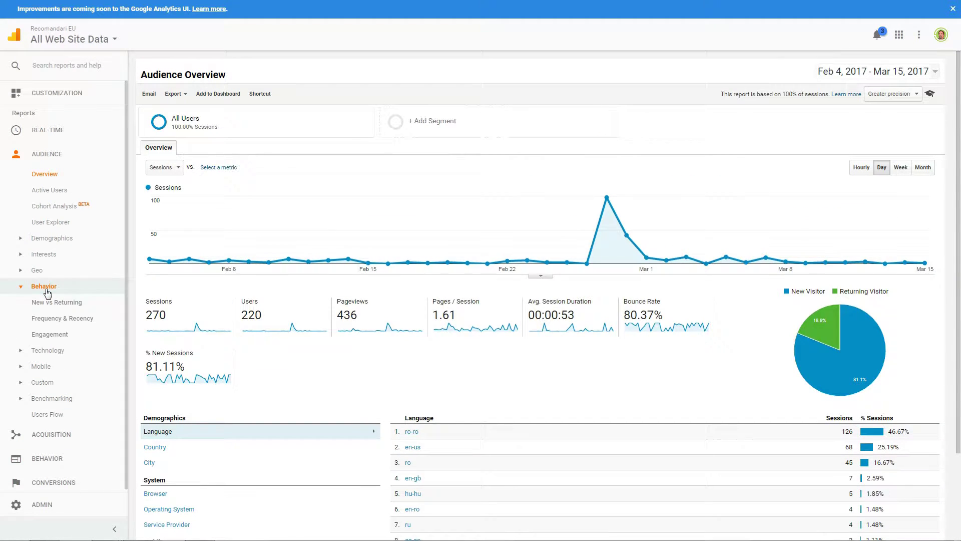
pyautogui.click(57, 304)
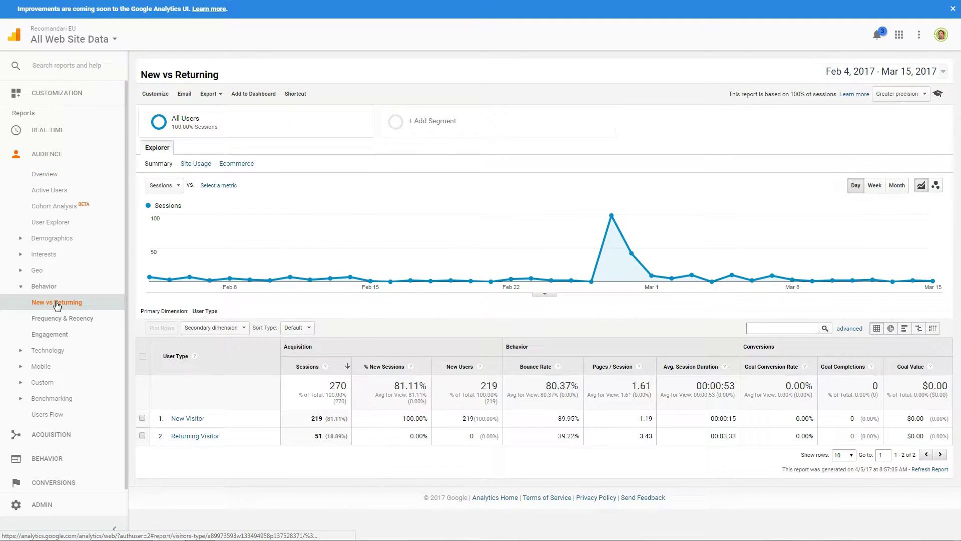
pyautogui.click(63, 317)
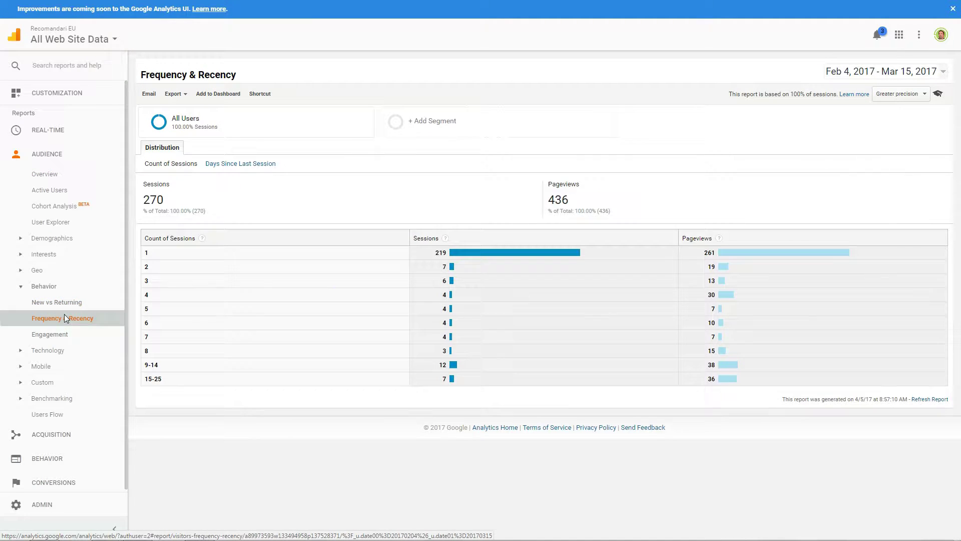
pyautogui.click(54, 335)
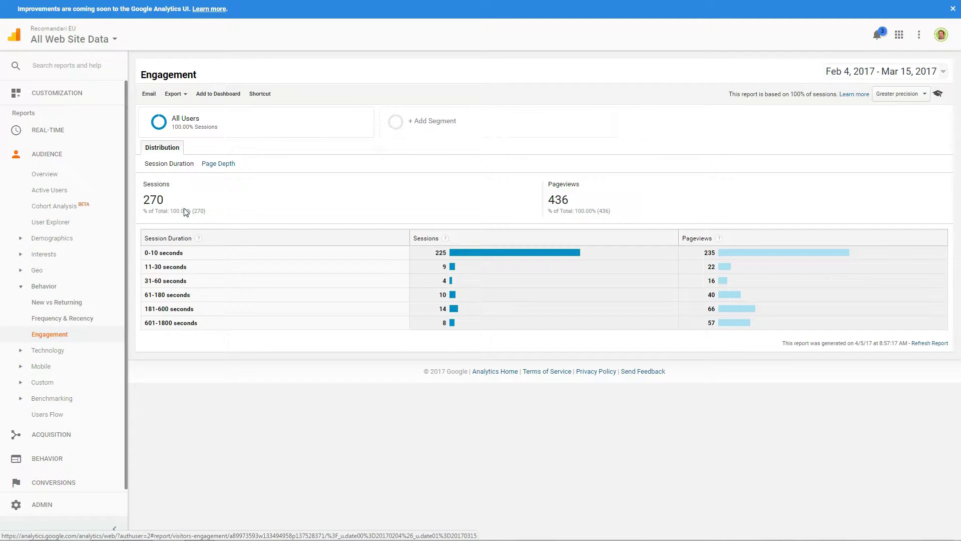
# Step: On Audience Overview, compare Sessions with Pages / Session, then Bounce Rate, then Pages / Session again
pyautogui.click(52, 177)
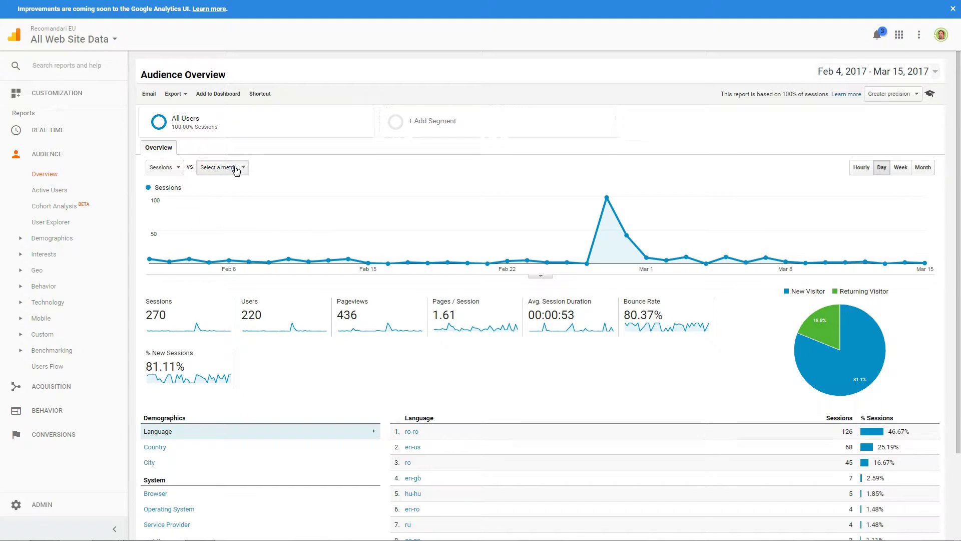
pyautogui.click(242, 169)
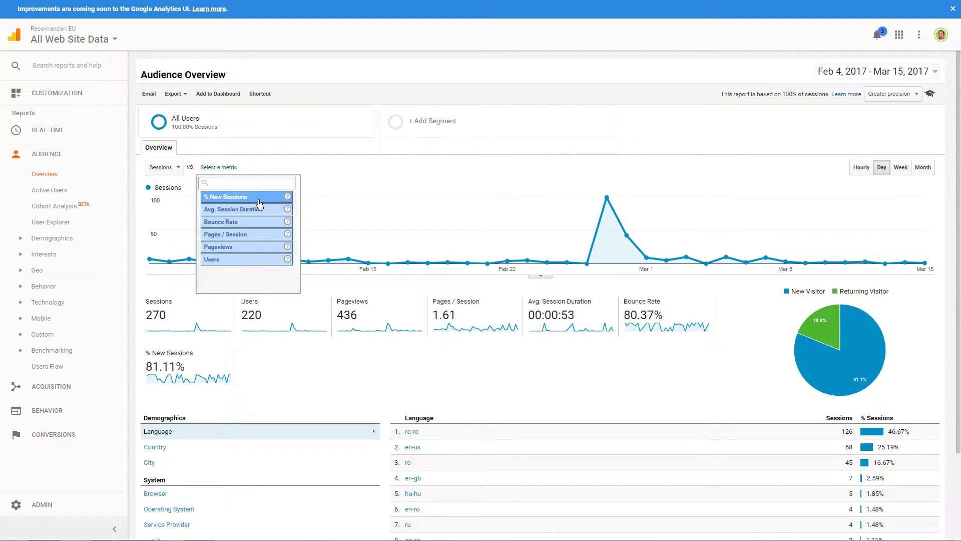
pyautogui.click(276, 235)
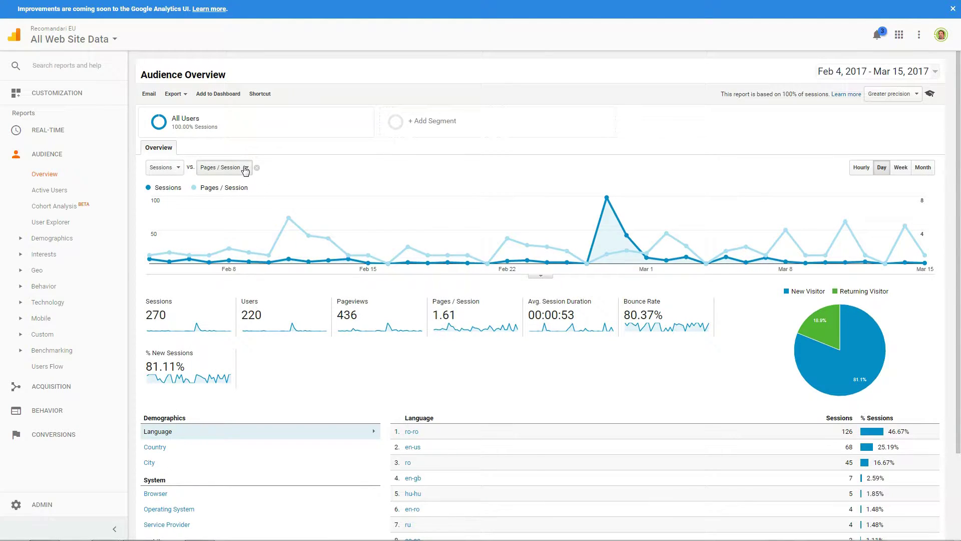
pyautogui.click(245, 170)
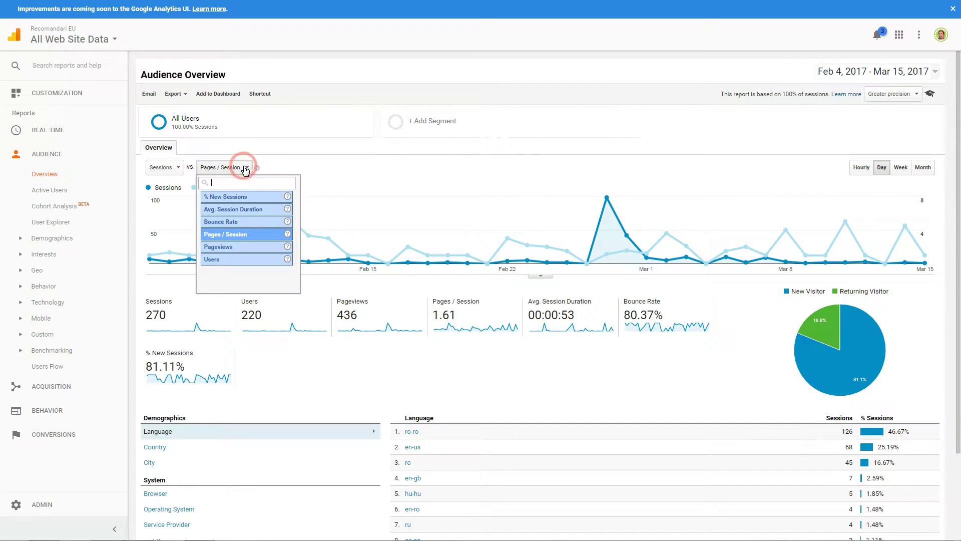
pyautogui.click(250, 224)
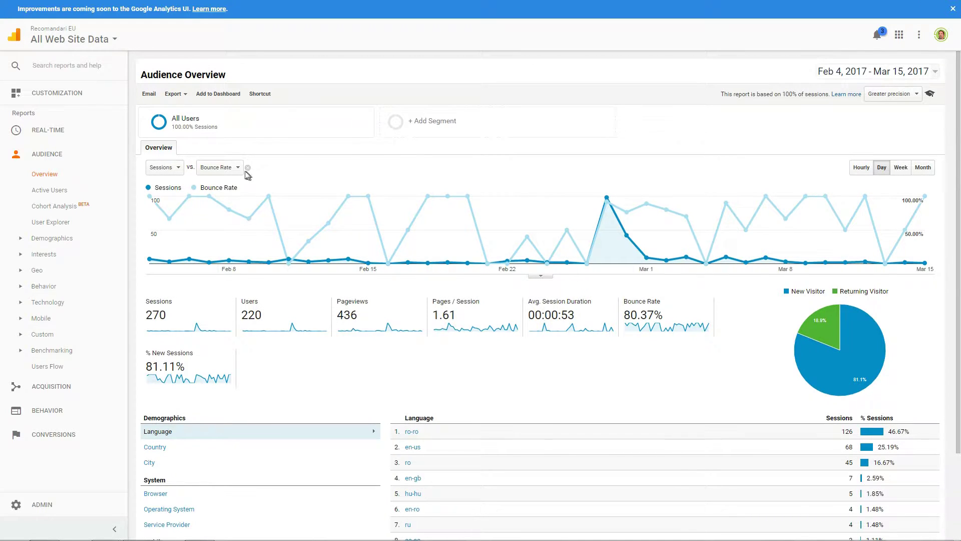
pyautogui.click(239, 170)
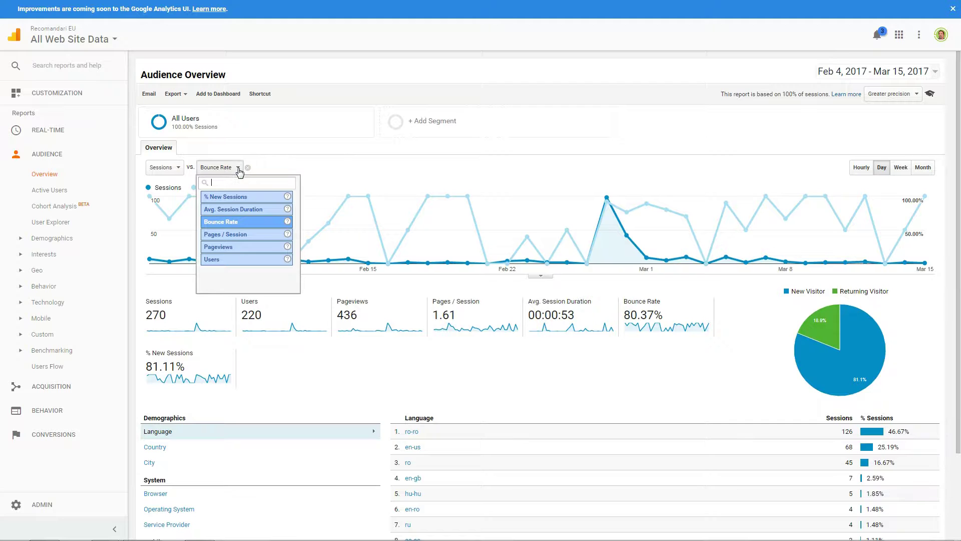
pyautogui.click(253, 237)
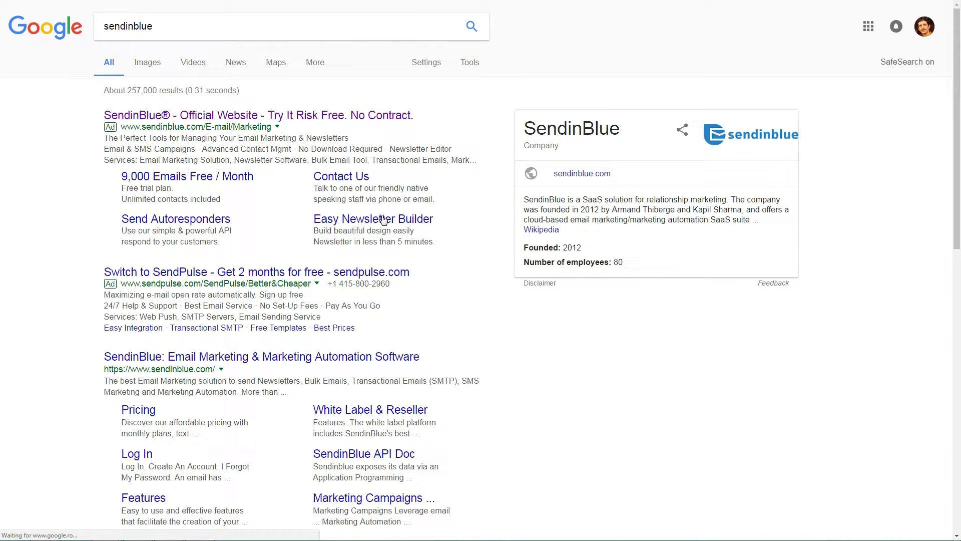
# Step: Open the SendinBlue website from the Google results and scroll down its homepage
pyautogui.click(242, 107)
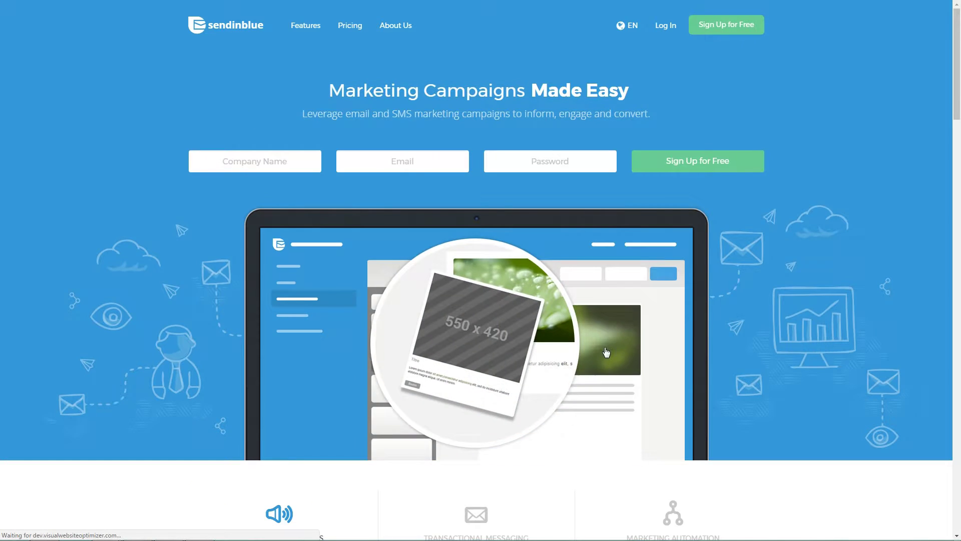
pyautogui.scroll(-3, 745, 295)
pyautogui.scroll(-6, 745, 296)
pyautogui.scroll(-9, 747, 297)
pyautogui.scroll(-5, 747, 297)
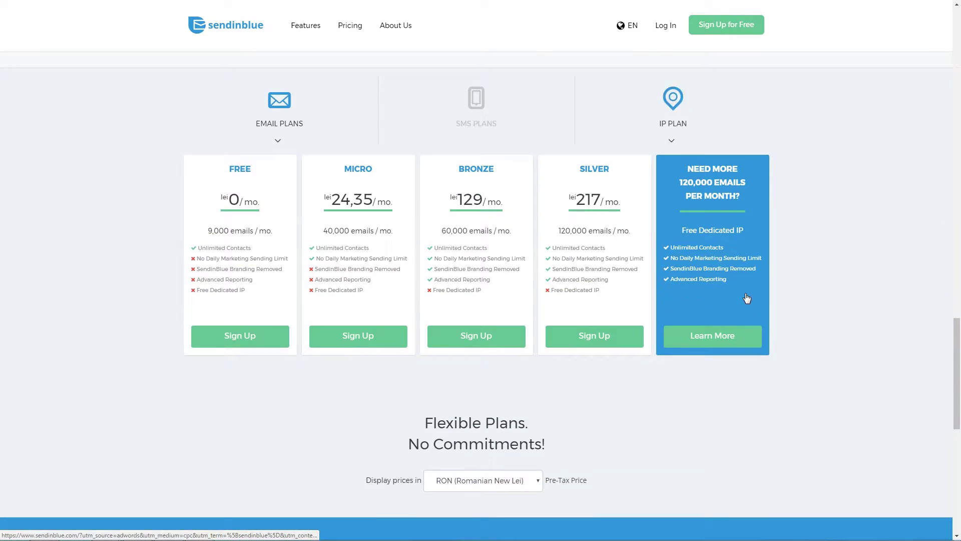
pyautogui.click(255, 334)
pyautogui.click(570, 195)
pyautogui.press('Tab')
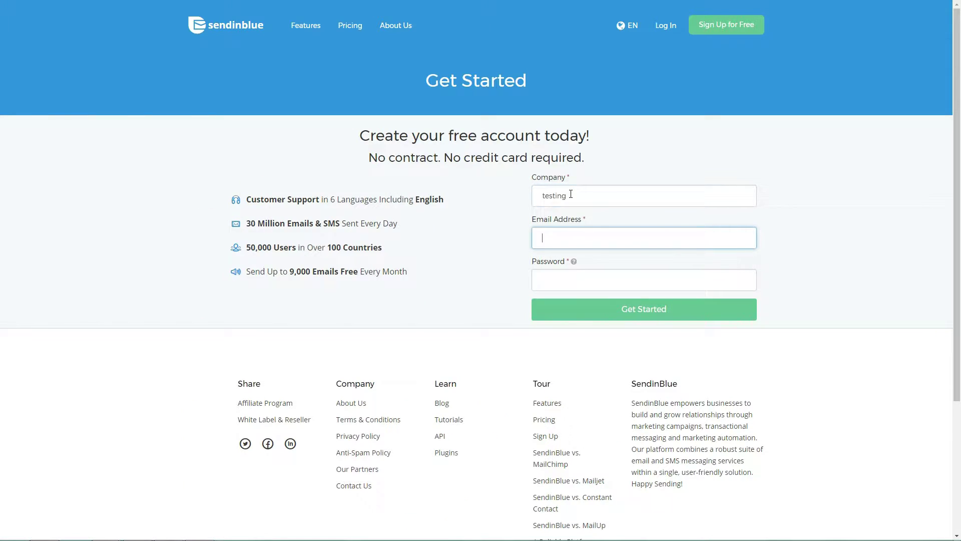
pyautogui.press('Tab')
pyautogui.click(731, 311)
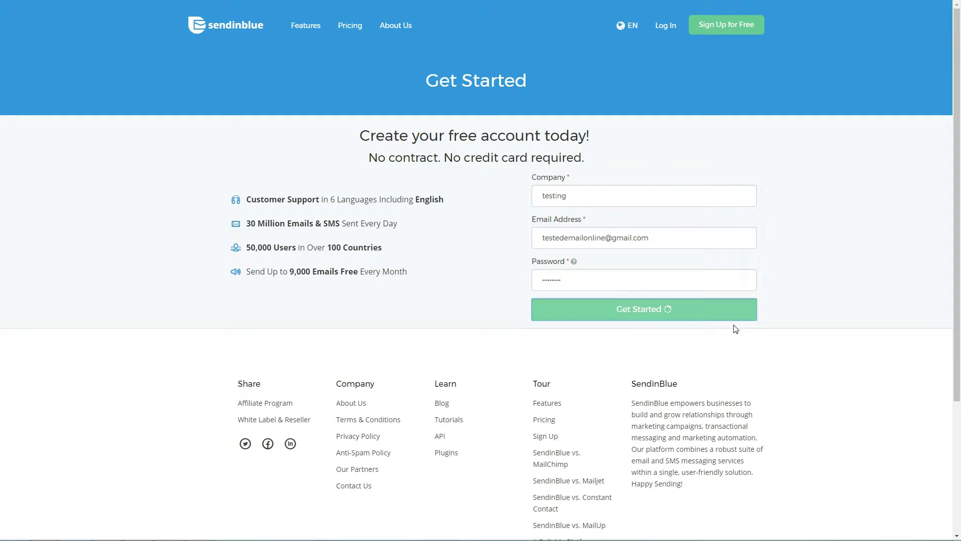
# Step: Log in to SendinBlue with the existing account instead
pyautogui.click(666, 30)
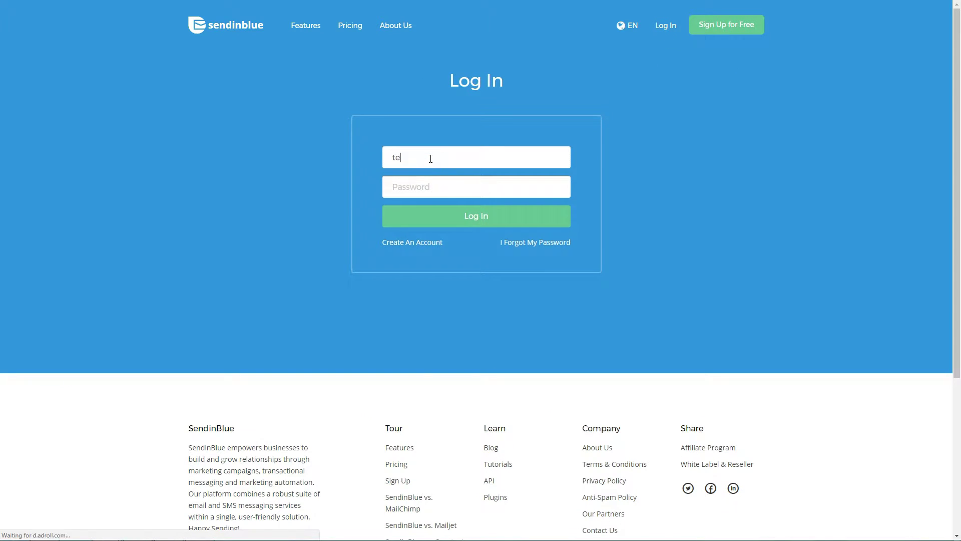
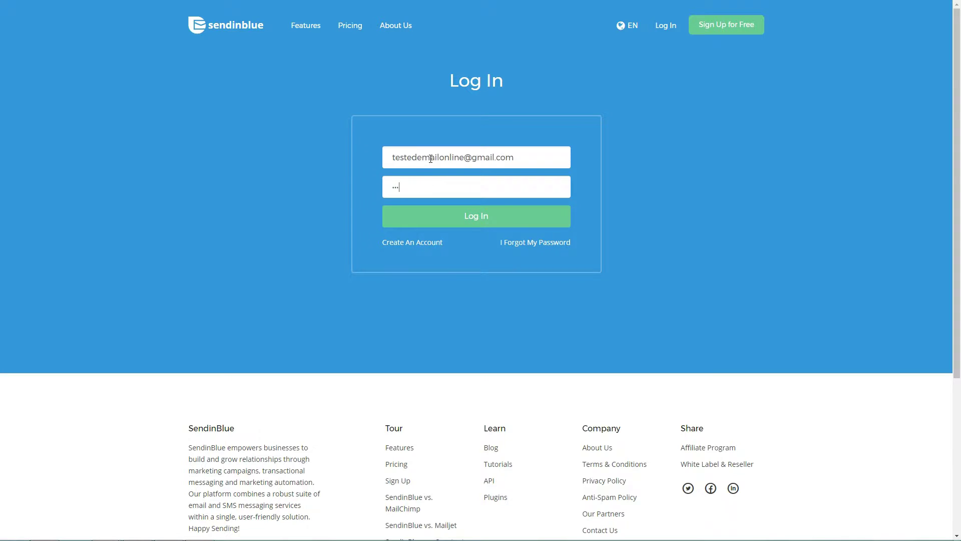
pyautogui.press('Return')
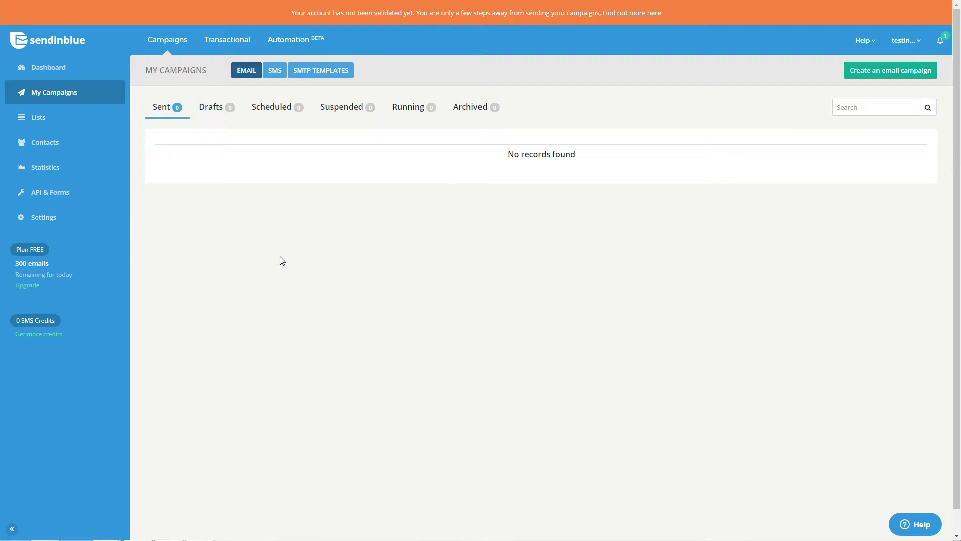
# Step: View the empty statistics under Transactional > Statistics
pyautogui.click(221, 42)
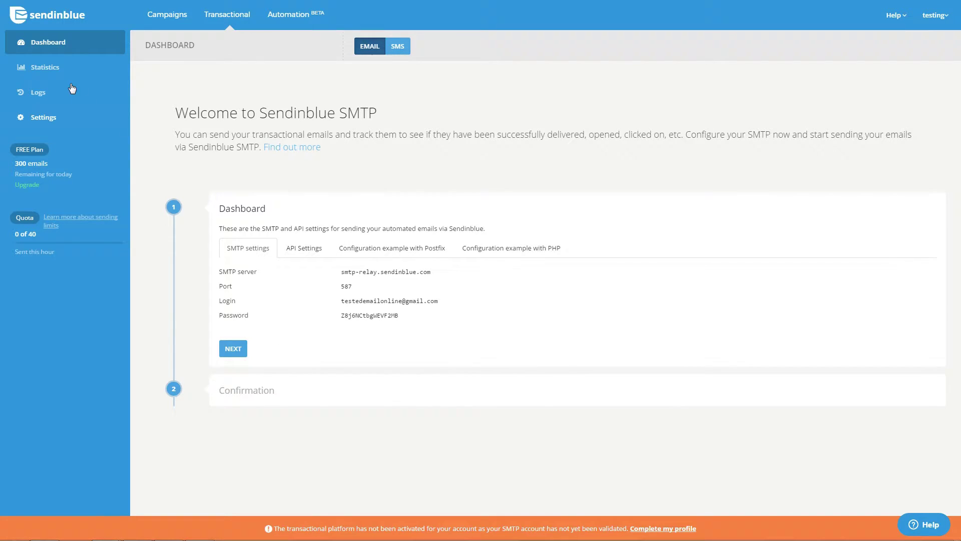
pyautogui.click(50, 69)
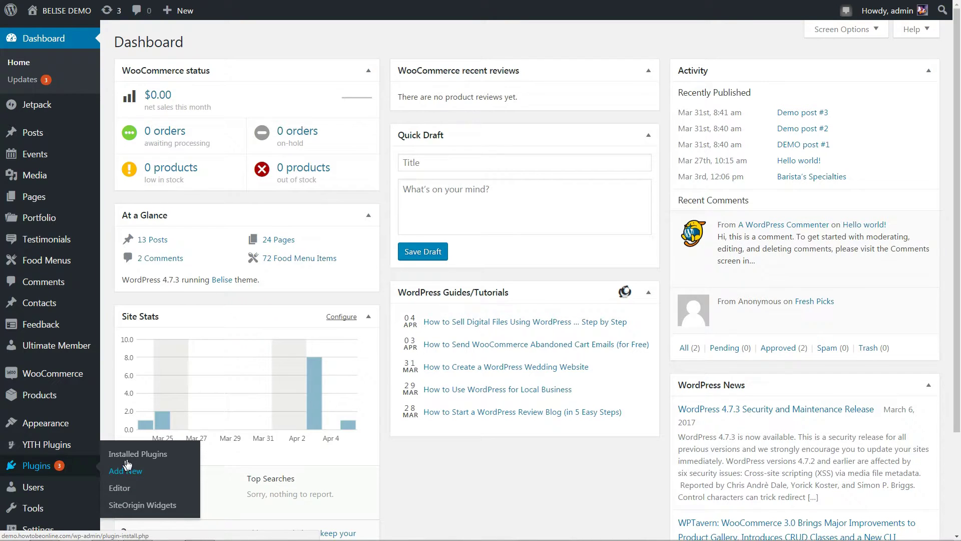
# Step: Search Add New Plugins for Yoast SEO and install it
pyautogui.click(128, 477)
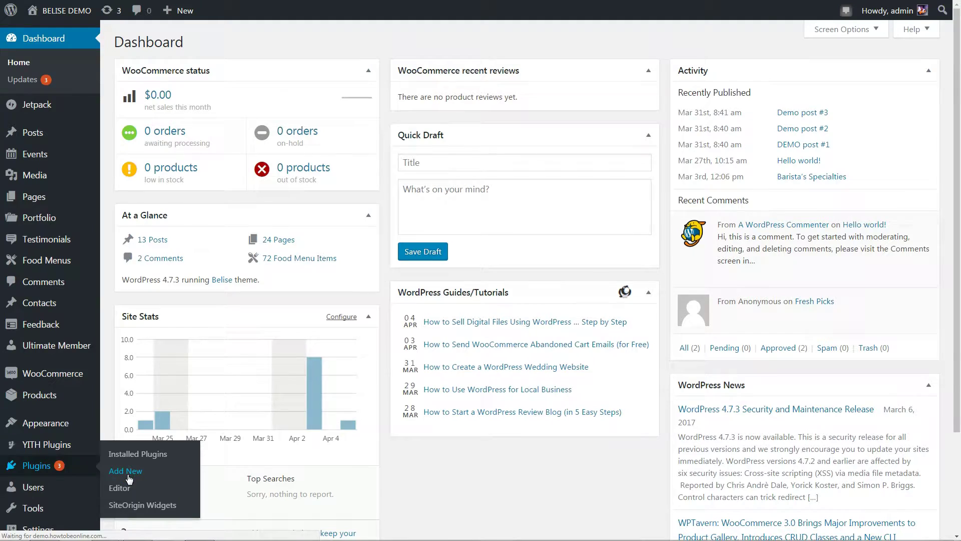
pyautogui.click(799, 133)
pyautogui.write('yoast seo')
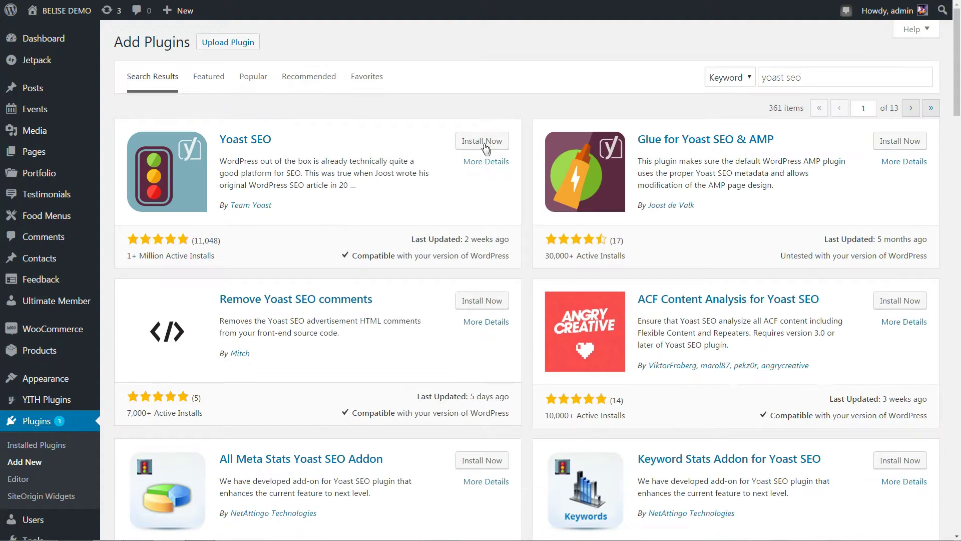
pyautogui.click(481, 141)
# Step: Activate Yoast SEO and start a new post
pyautogui.click(476, 141)
pyautogui.moveTo(32, 88)
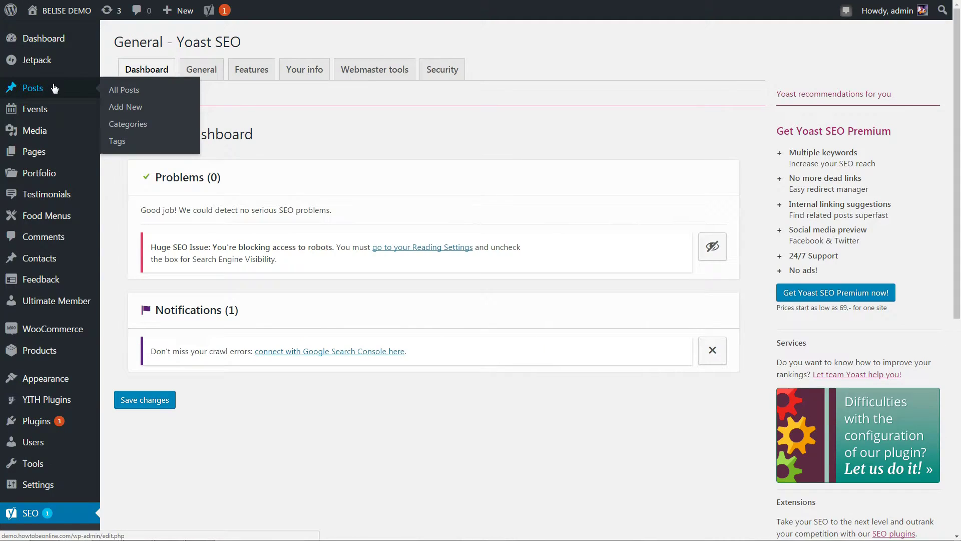
pyautogui.click(131, 107)
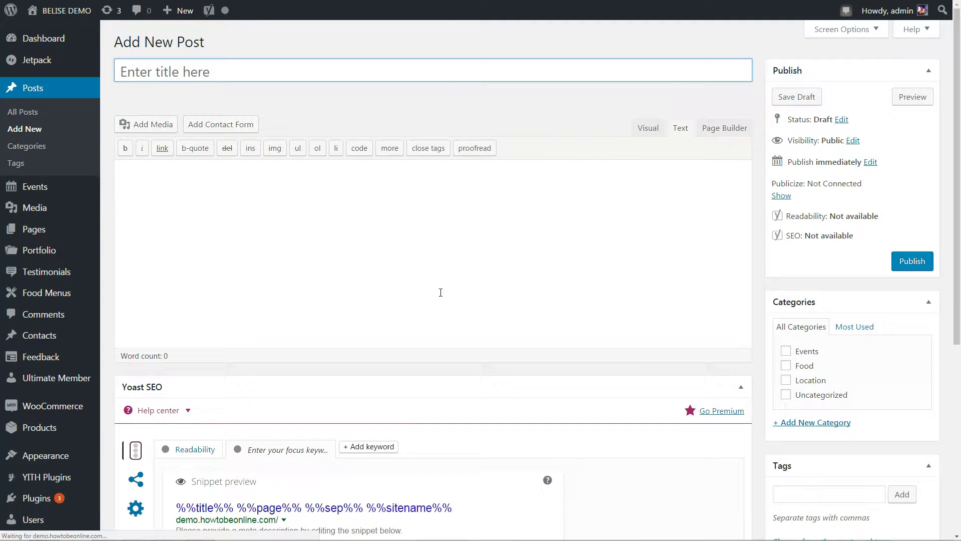
pyautogui.scroll(-2, 441, 295)
pyautogui.scroll(-3, 441, 295)
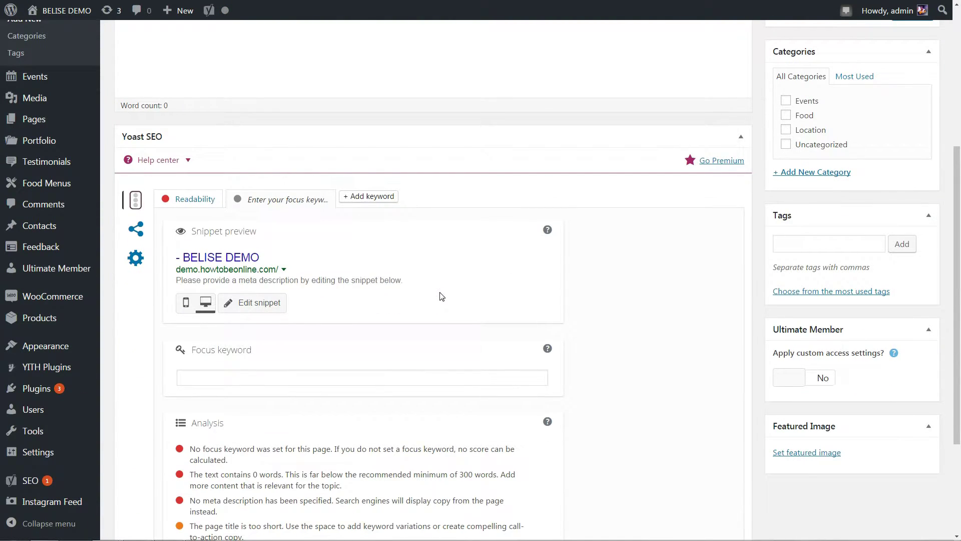
# Step: Enter 'testing' as the post's Yoast focus keyword
pyautogui.click(214, 379)
pyautogui.scroll(-3, 220, 378)
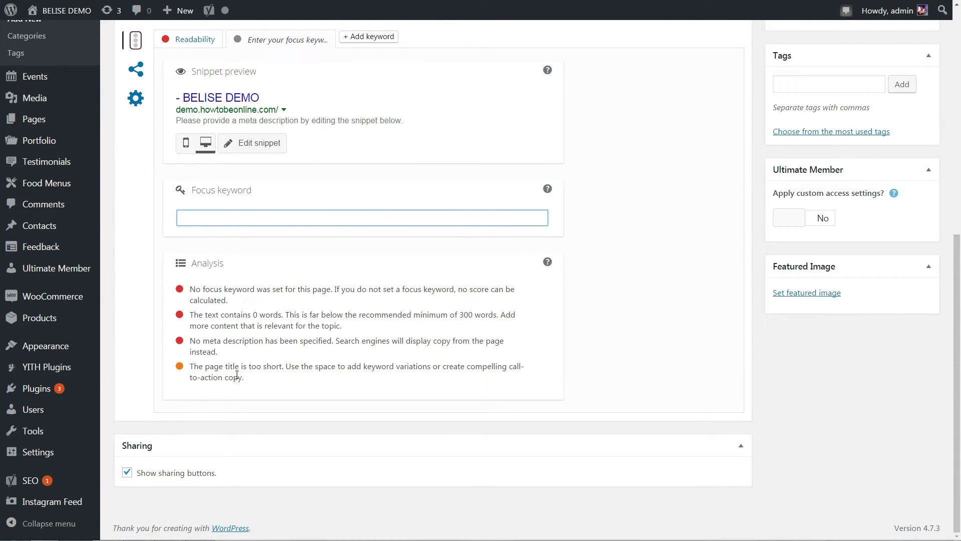
pyautogui.scroll(1, 210, 256)
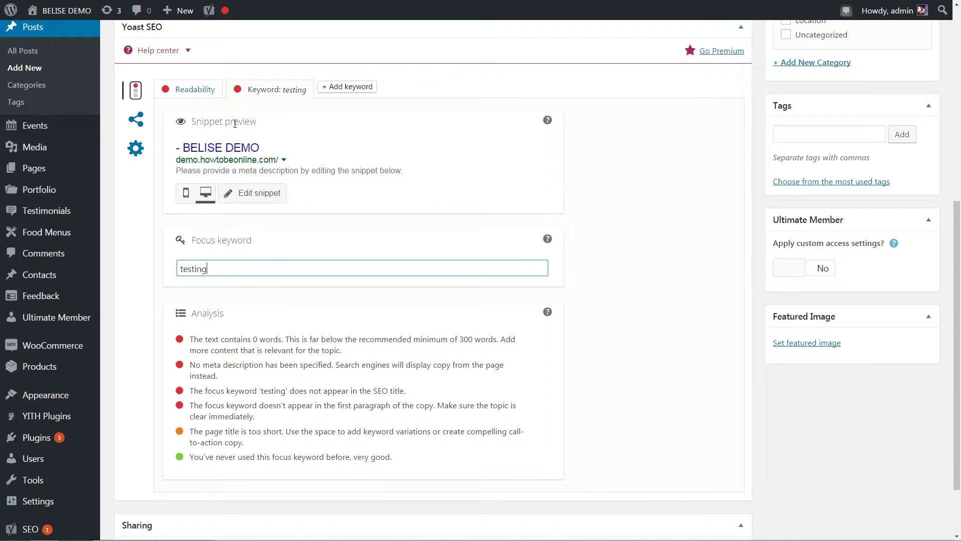
pyautogui.click(198, 89)
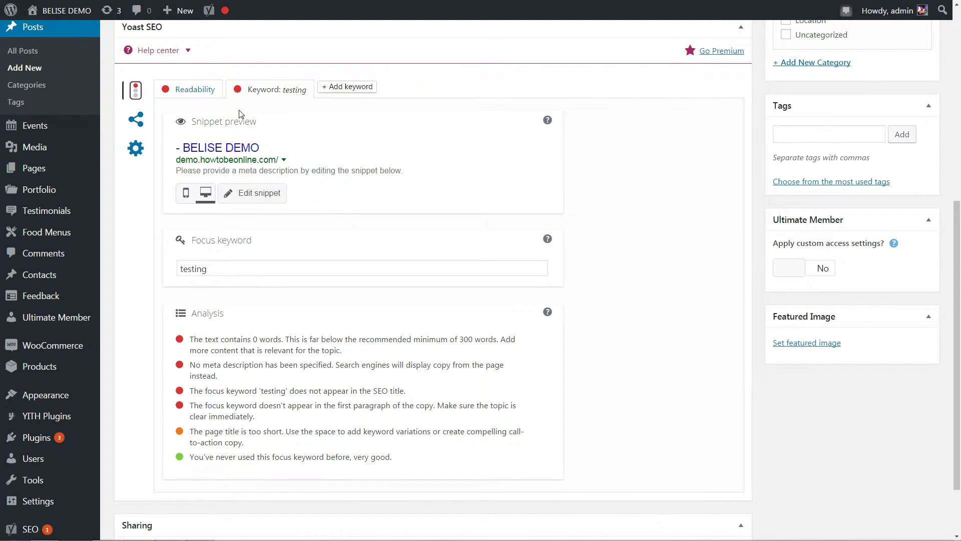
# Step: Check the Readability and Keyword analyses, then show the Facebook sharing fields
pyautogui.click(189, 93)
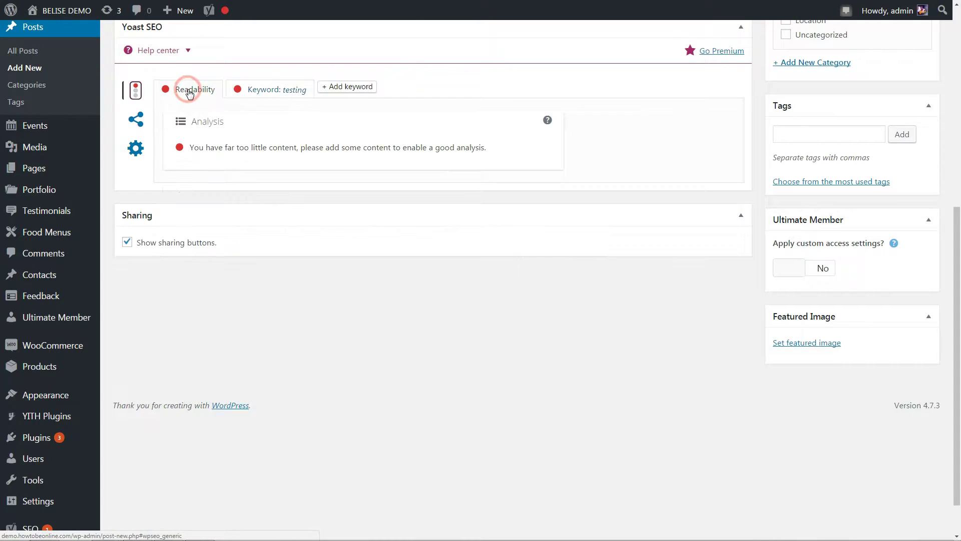
pyautogui.click(257, 92)
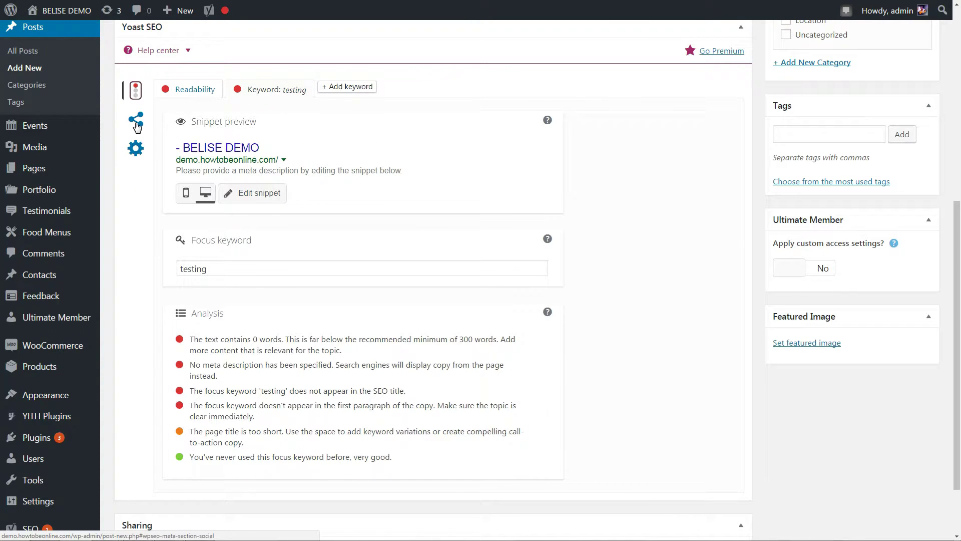
pyautogui.click(136, 120)
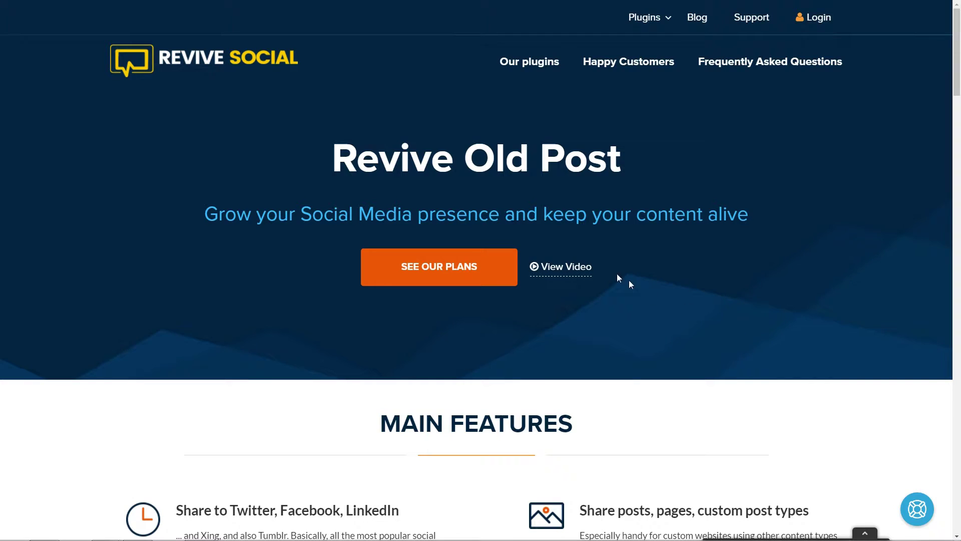
# Step: Watch the Revive Old Post intro video, then install Revive Old Post in WordPress
pyautogui.click(566, 269)
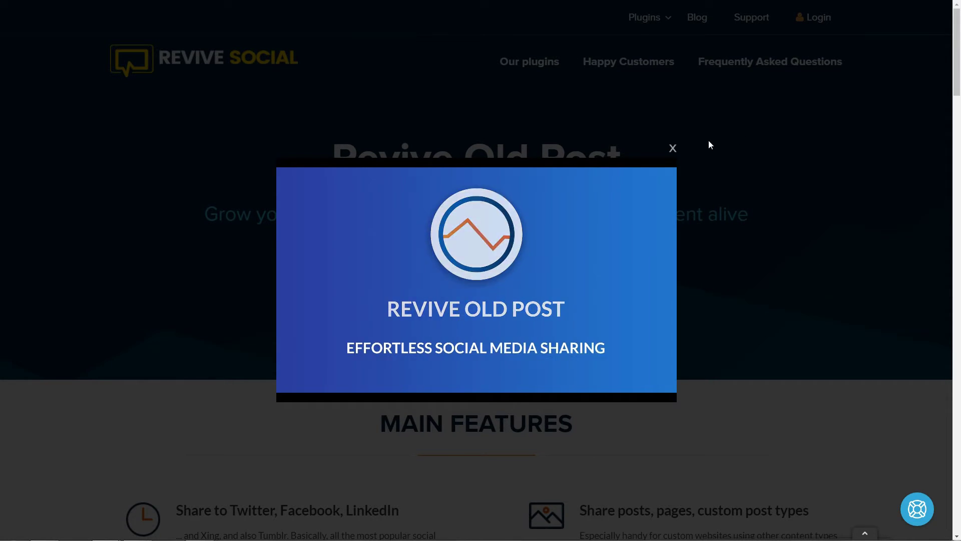
pyautogui.click(673, 149)
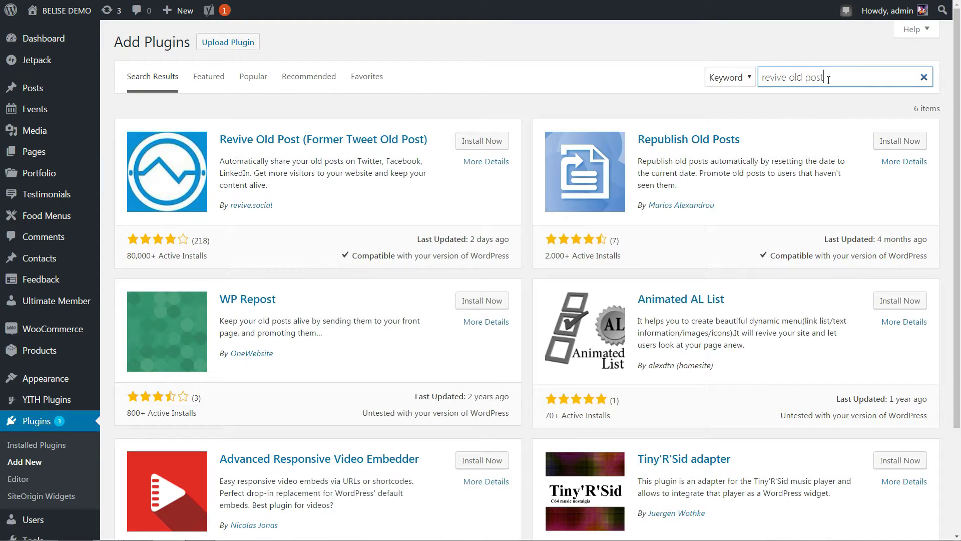
pyautogui.click(476, 141)
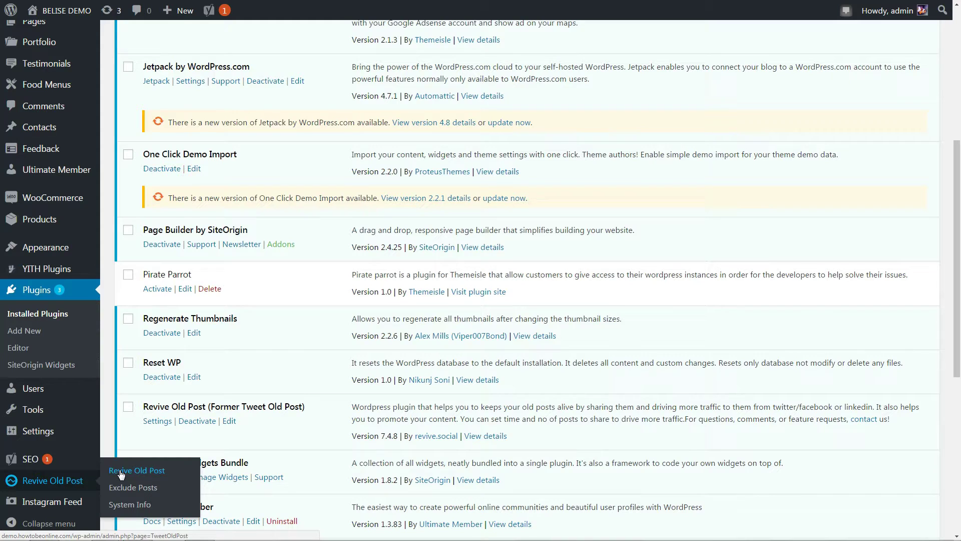
# Step: Inspect Revive Old Post's General settings: minimum post age 30 and maximum age 0
pyautogui.click(121, 472)
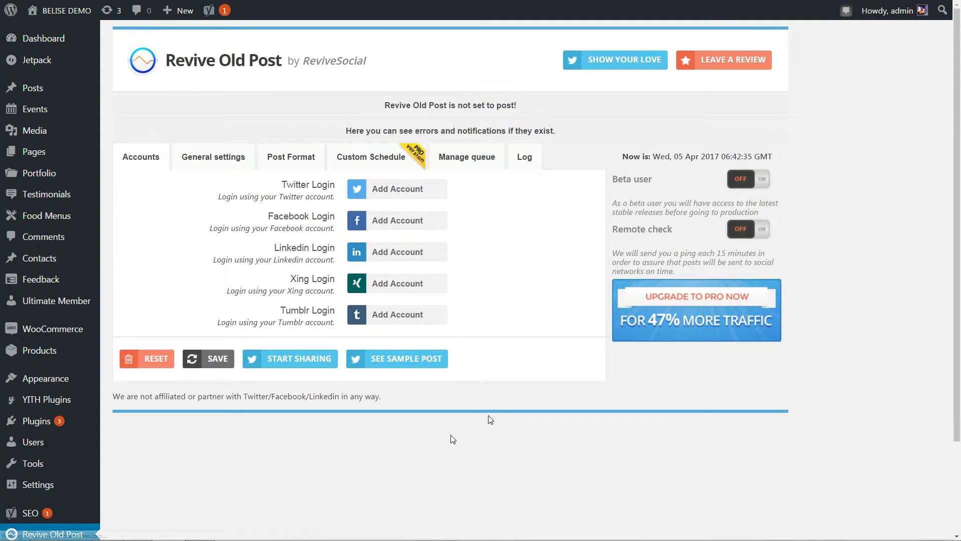
pyautogui.click(212, 155)
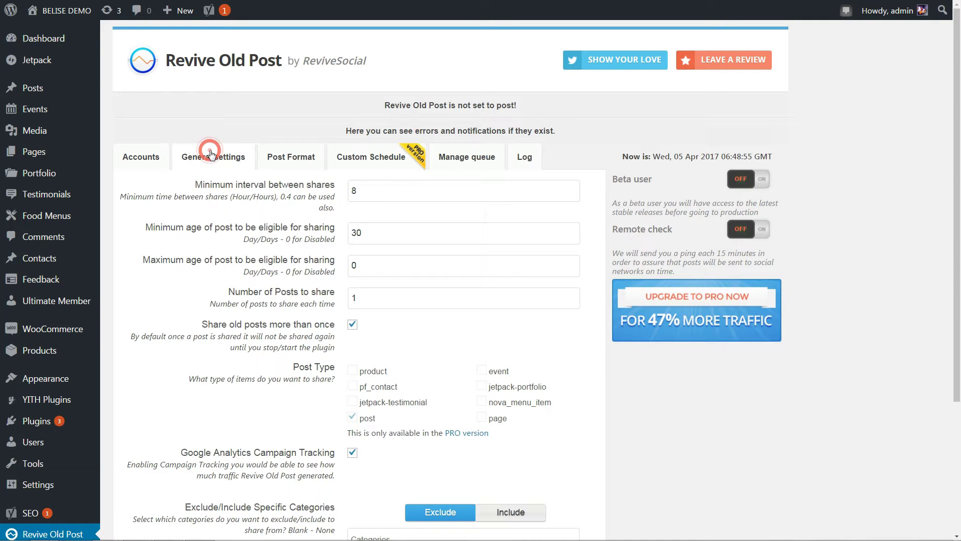
pyautogui.click(396, 234)
pyautogui.doubleClick(355, 234)
pyautogui.click(375, 268)
pyautogui.doubleClick(375, 267)
pyautogui.click(376, 268)
# Step: Review the number of posts to share, then return to the social account logins
pyautogui.scroll(-3, 370, 280)
pyautogui.click(364, 149)
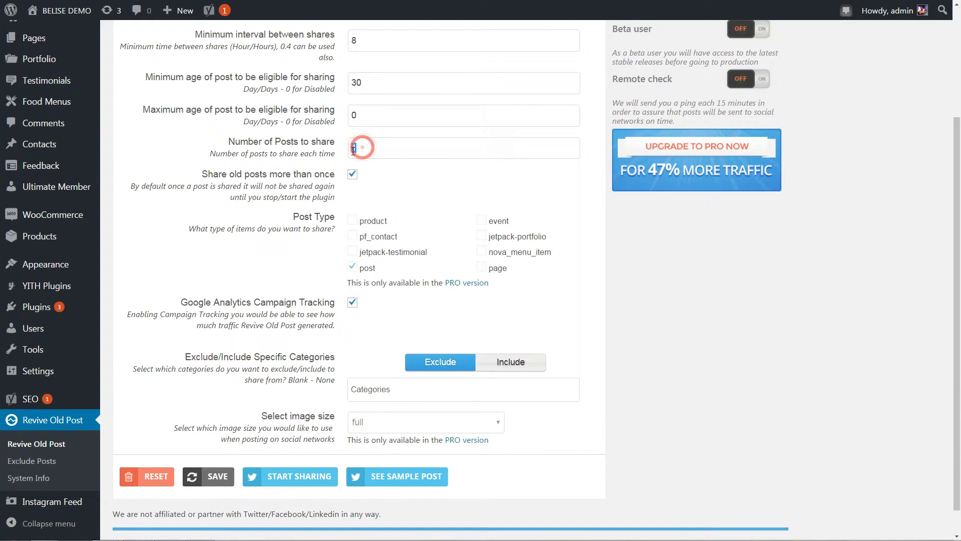
pyautogui.click(385, 148)
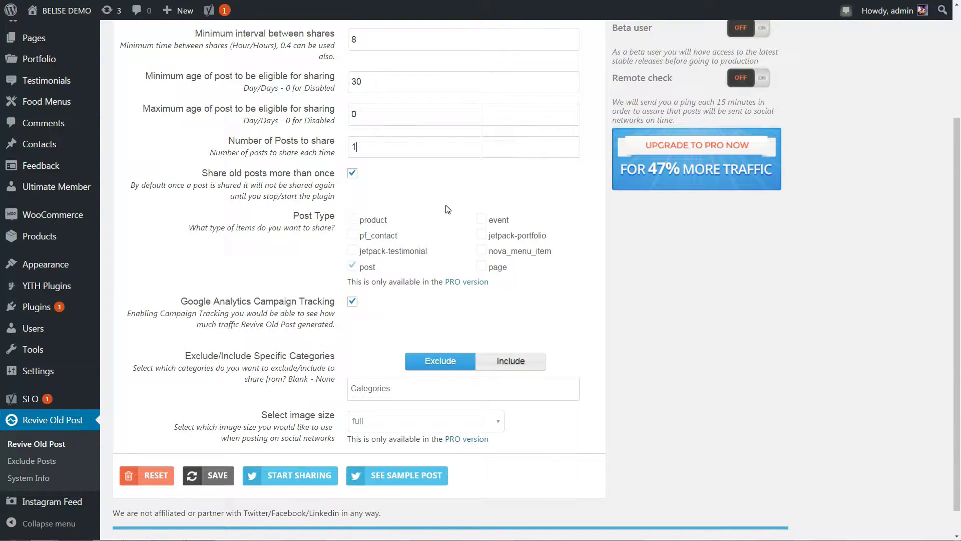
pyautogui.scroll(-1, 447, 210)
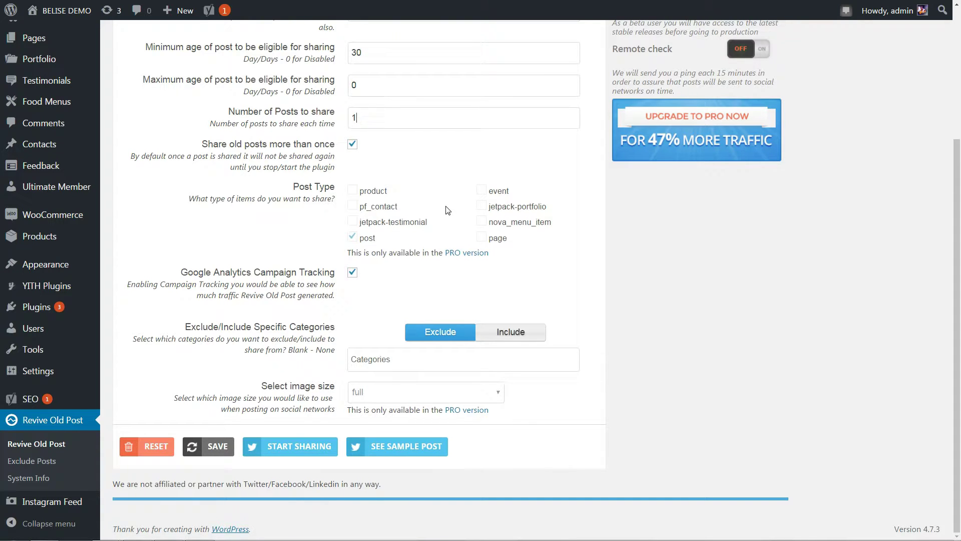
pyautogui.scroll(4, 447, 209)
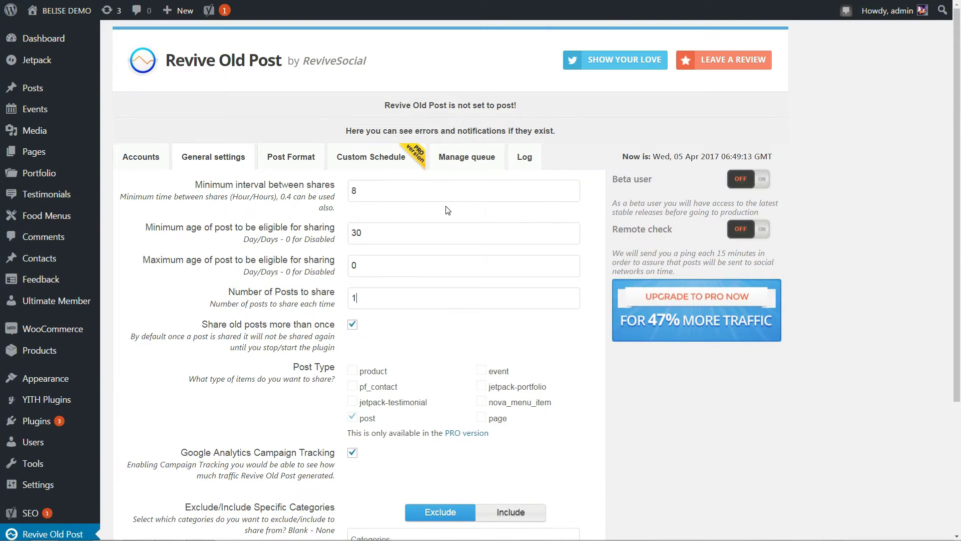
pyautogui.click(143, 158)
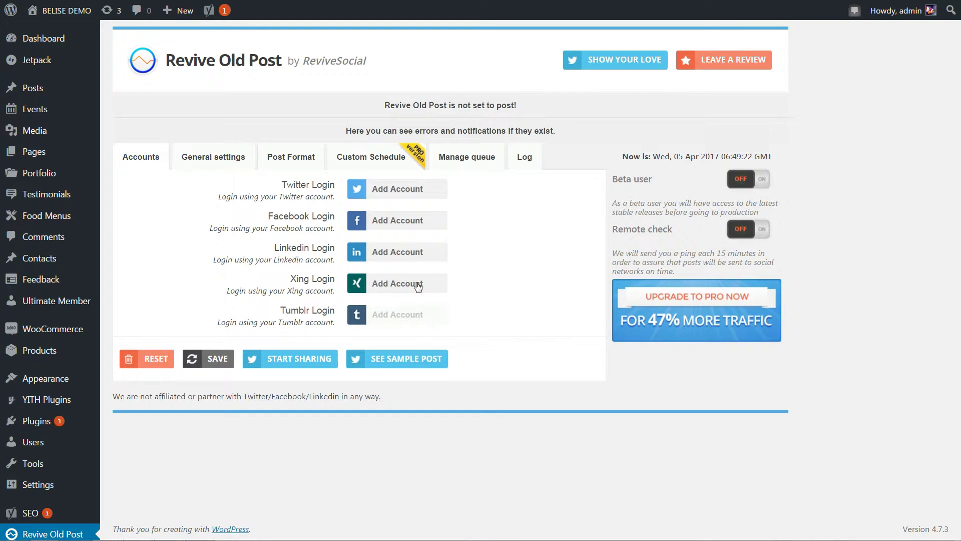
pyautogui.click(440, 278)
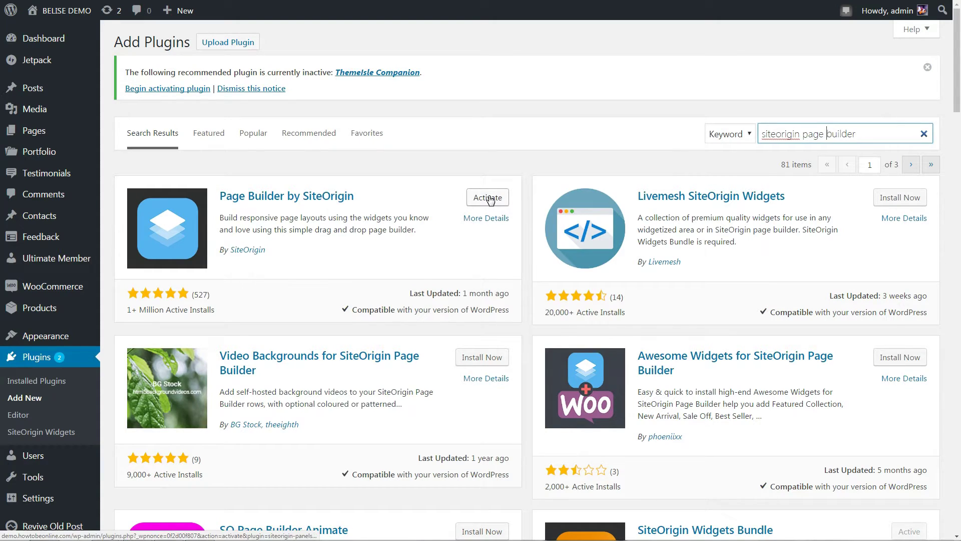
# Step: Activate Page Builder by SiteOrigin and drag the SiteOrigin Image widget into the left column
pyautogui.click(490, 198)
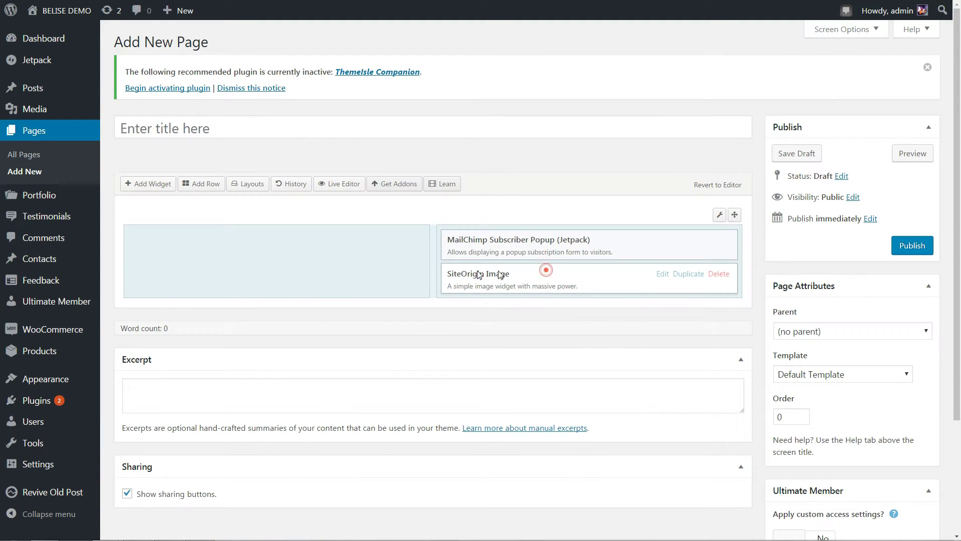
pyautogui.moveTo(546, 269); pyautogui.dragTo(260, 233)
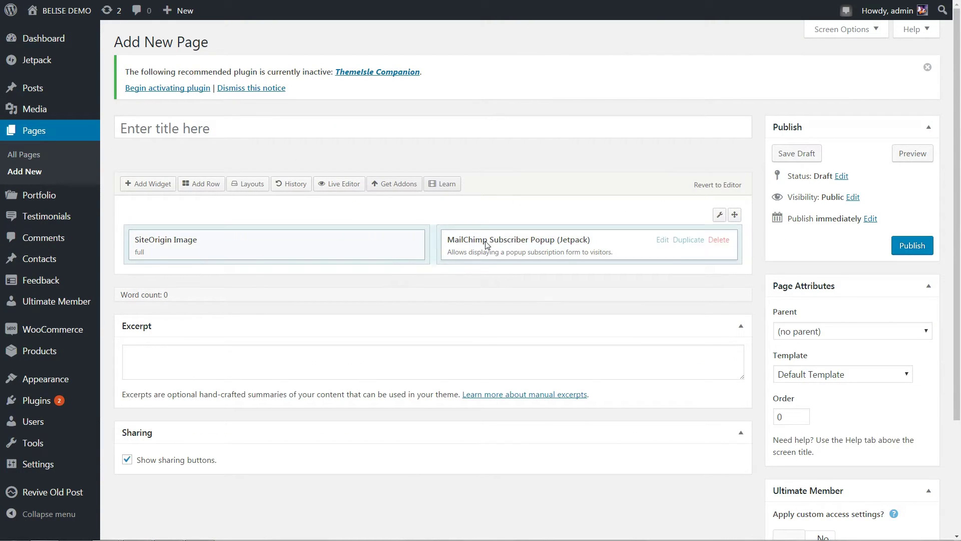
pyautogui.moveTo(558, 245)
pyautogui.mouseDown()
pyautogui.moveTo(484, 253)
pyautogui.moveTo(513, 254)
pyautogui.mouseUp()
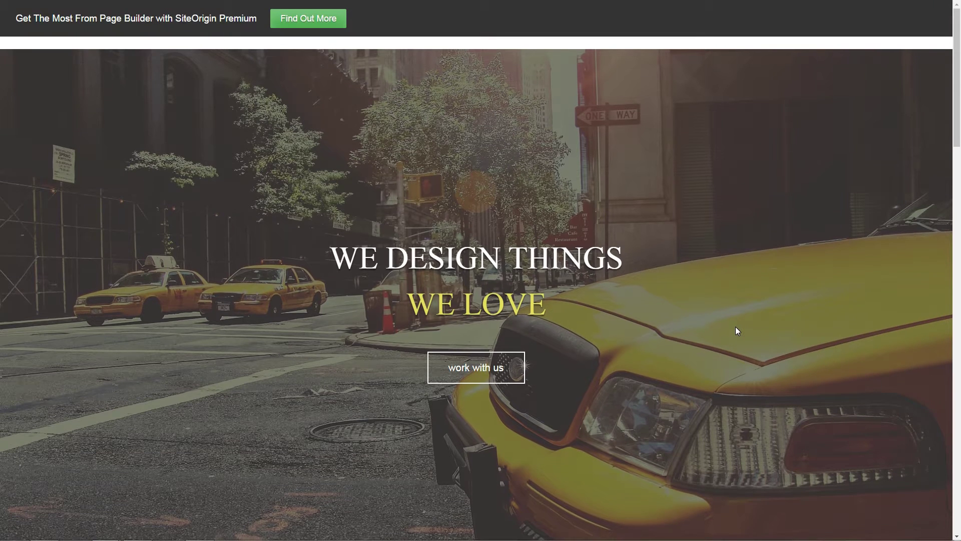
# Step: Scroll through the Design Inc demo layout from the taxi hero down to Our Work
pyautogui.scroll(-5, 736, 328)
pyautogui.scroll(-5, 737, 332)
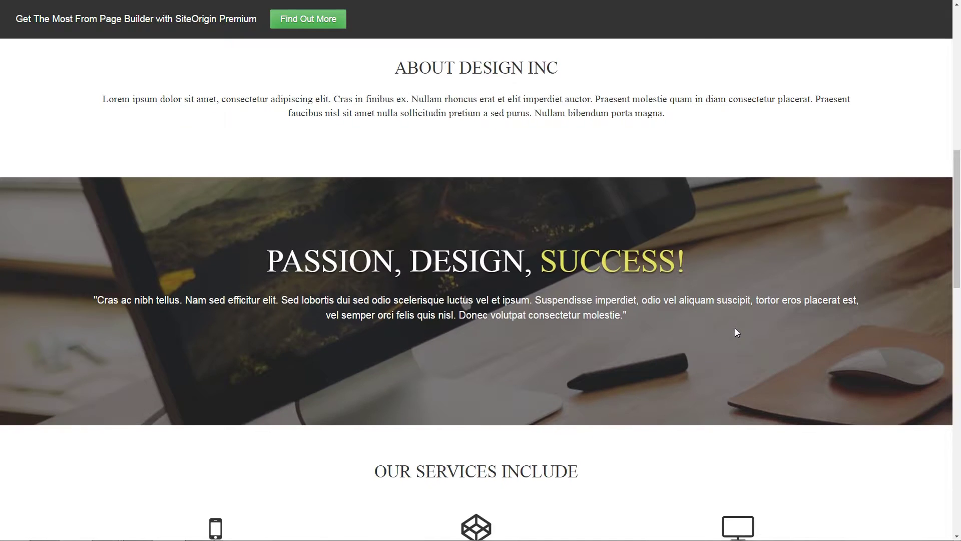
pyautogui.scroll(-3, 736, 332)
pyautogui.scroll(-3, 736, 330)
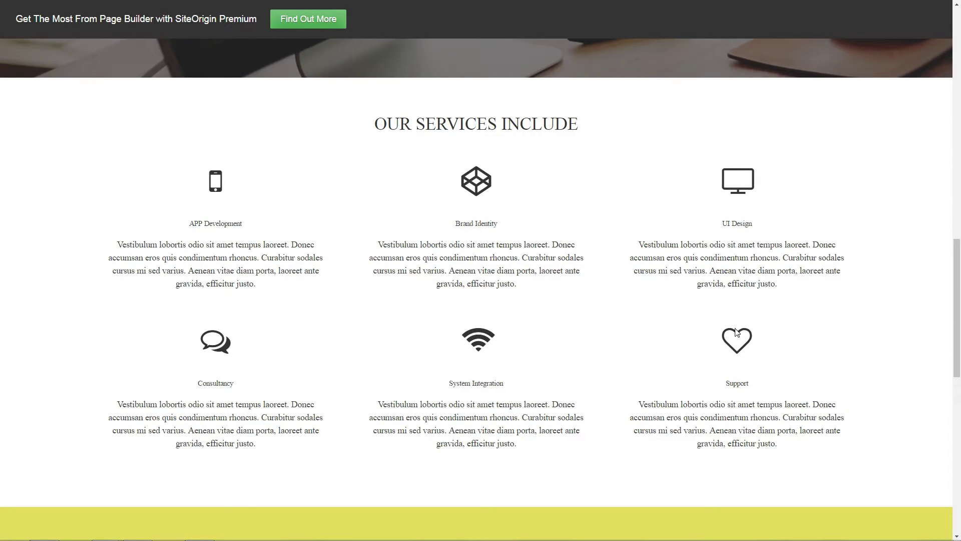
pyautogui.scroll(-3, 736, 329)
pyautogui.scroll(-4, 736, 332)
pyautogui.scroll(-2, 736, 332)
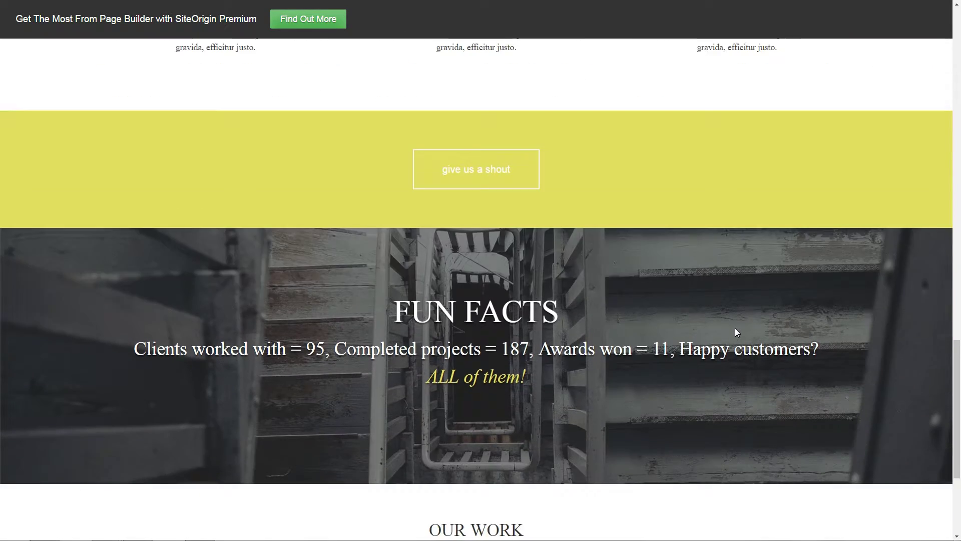
pyautogui.scroll(-4, 736, 332)
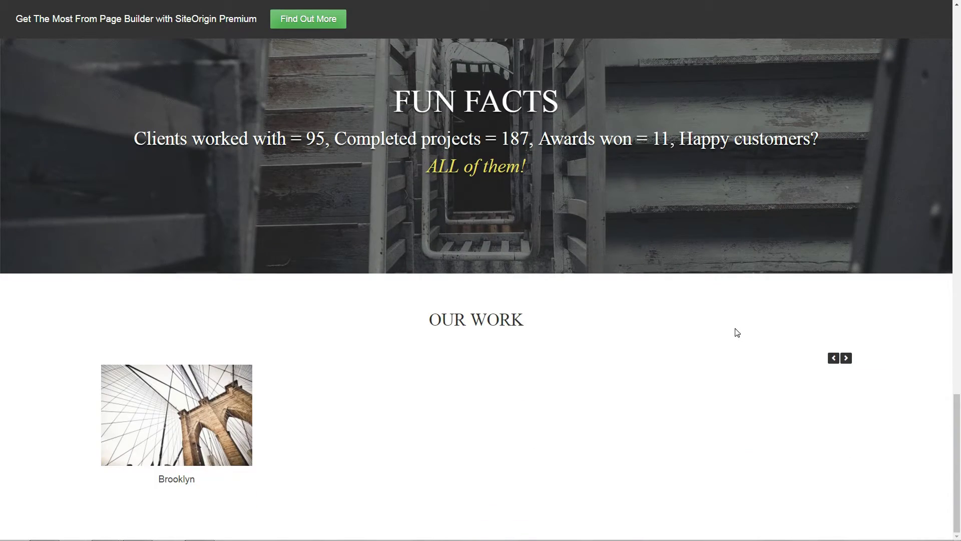
pyautogui.scroll(20, 736, 332)
pyautogui.scroll(6, 735, 332)
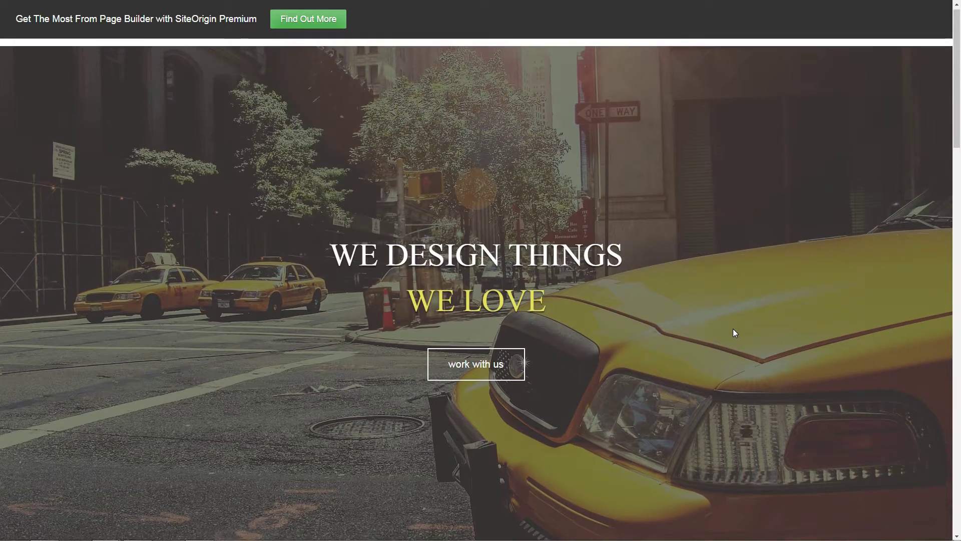
pyautogui.scroll(-1, 735, 333)
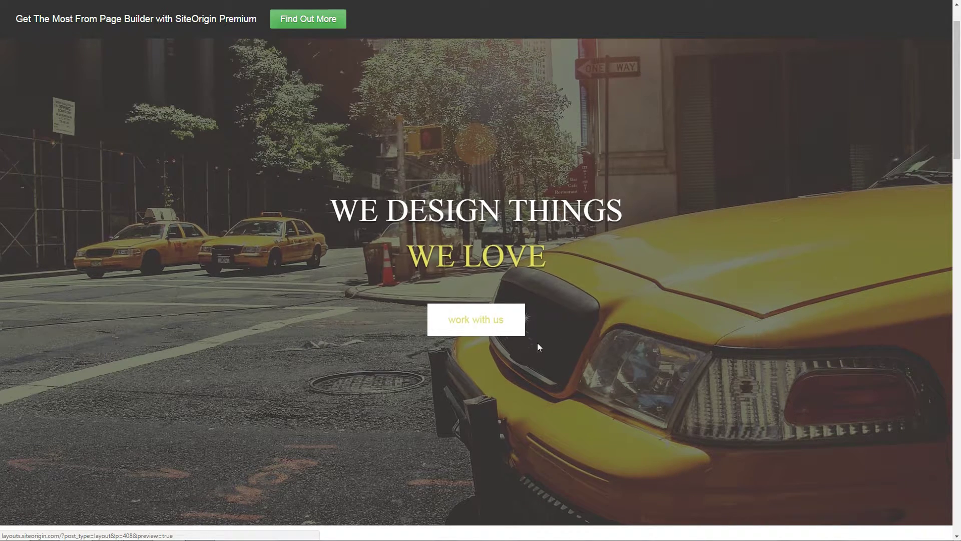
pyautogui.scroll(-3, 562, 346)
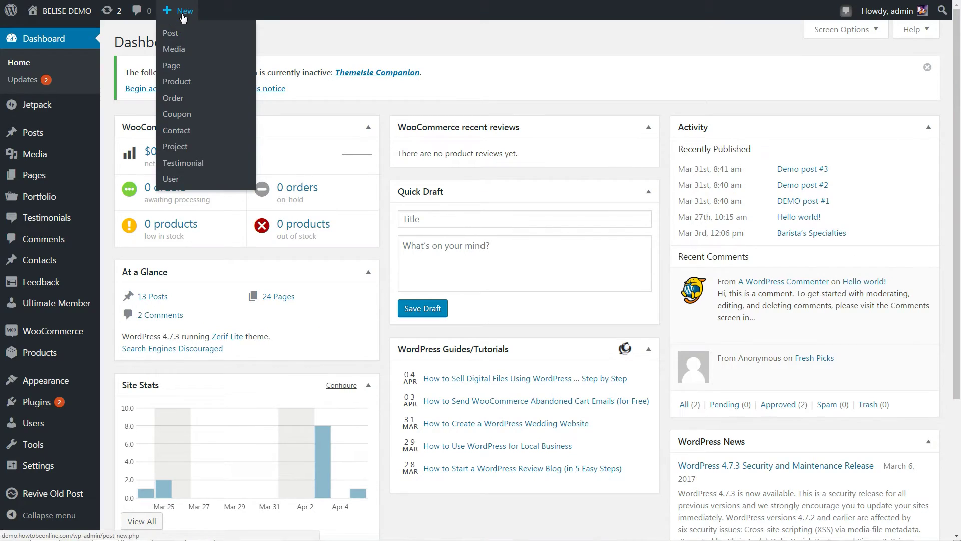
# Step: Create a Full Width page titled 'Landing Page' with body text 'This is a test landing page'
pyautogui.click(179, 67)
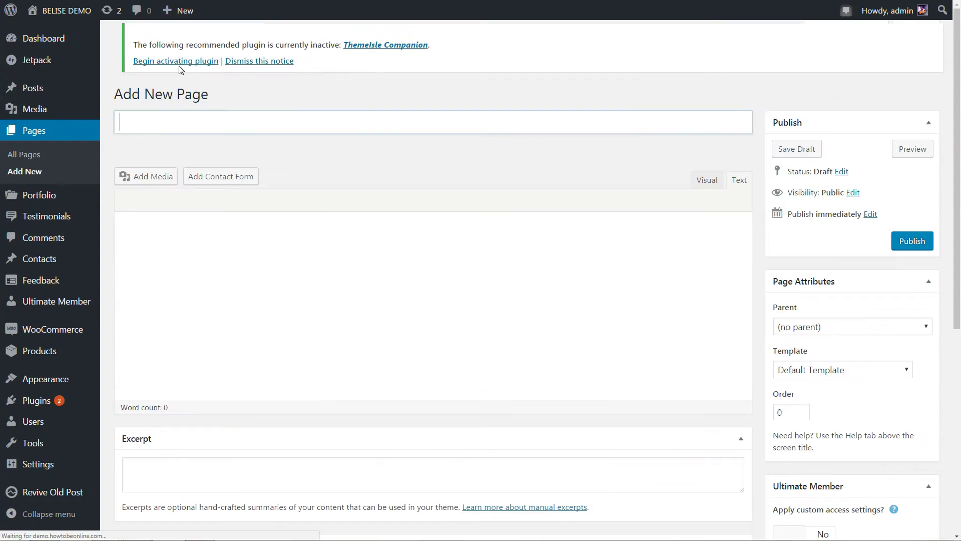
pyautogui.click(167, 126)
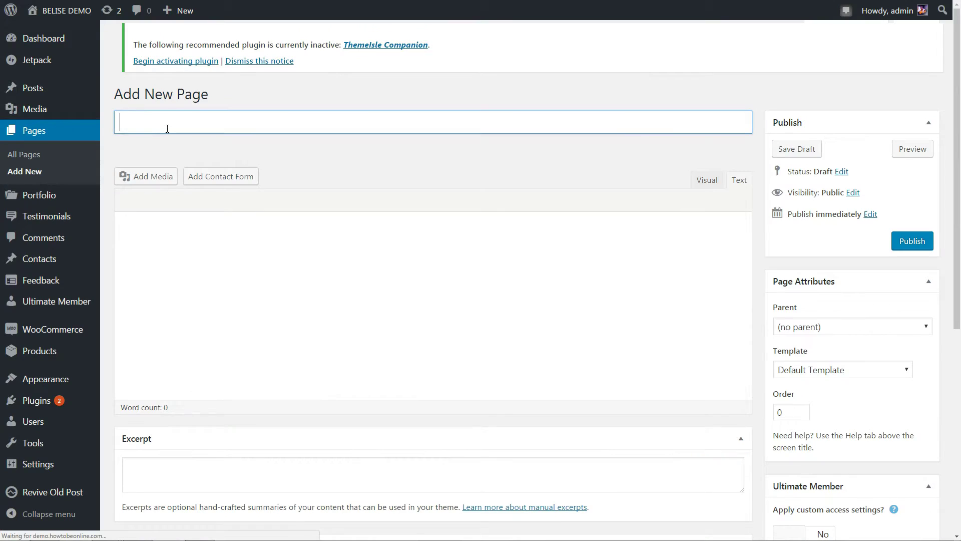
pyautogui.write('Landing Page')
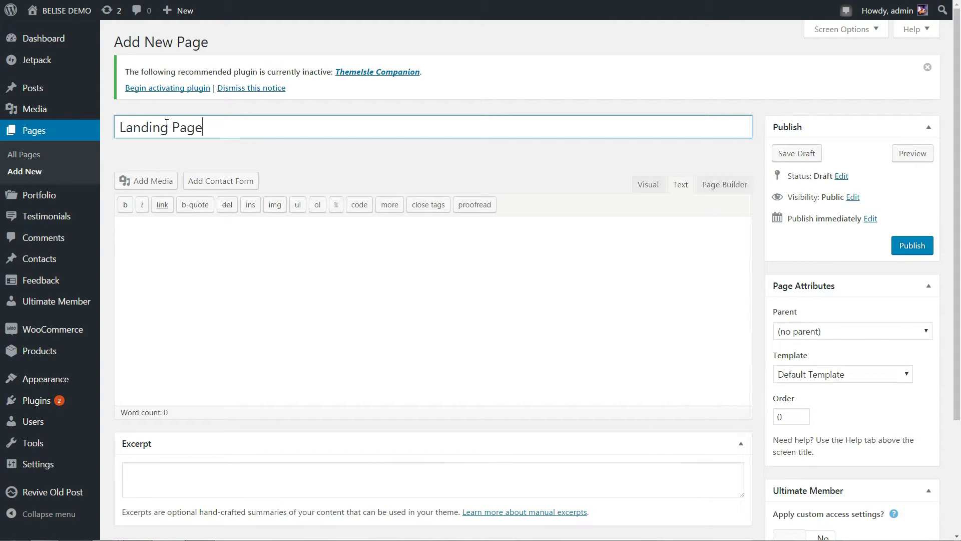
pyautogui.click(862, 377)
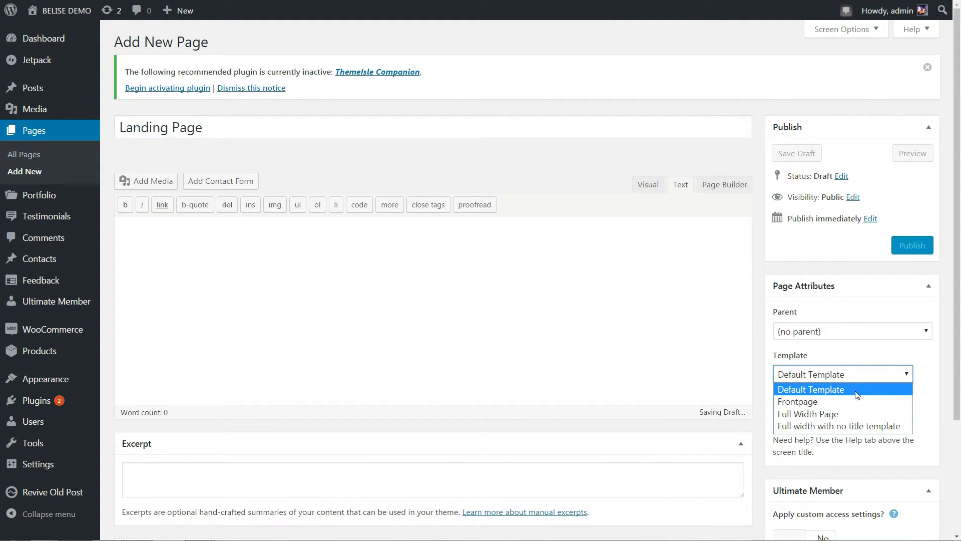
pyautogui.click(846, 411)
pyautogui.click(224, 238)
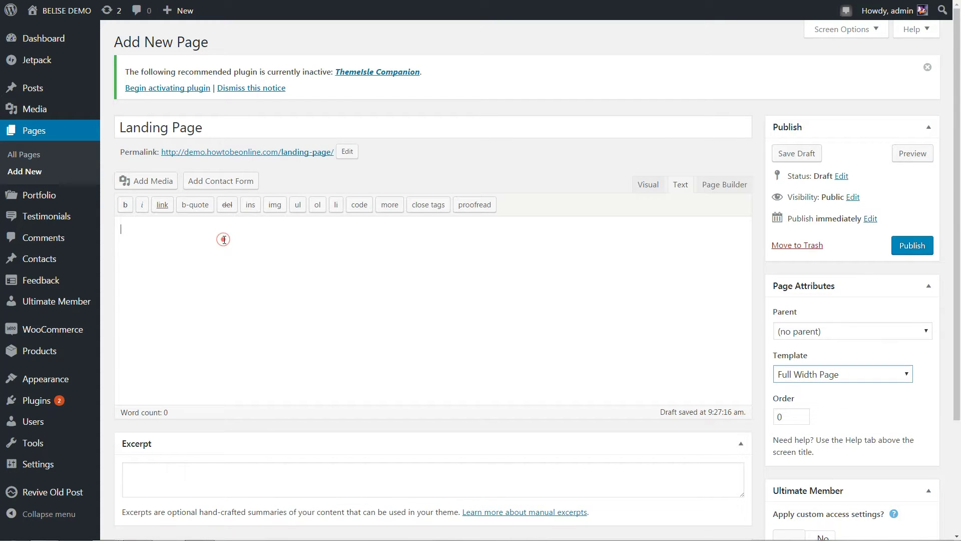
pyautogui.write('This is a test landing page')
# Step: Switch the page to the Page Builder, add a row, and preview the Dentist prebuilt layout
pyautogui.click(714, 185)
pyautogui.click(520, 47)
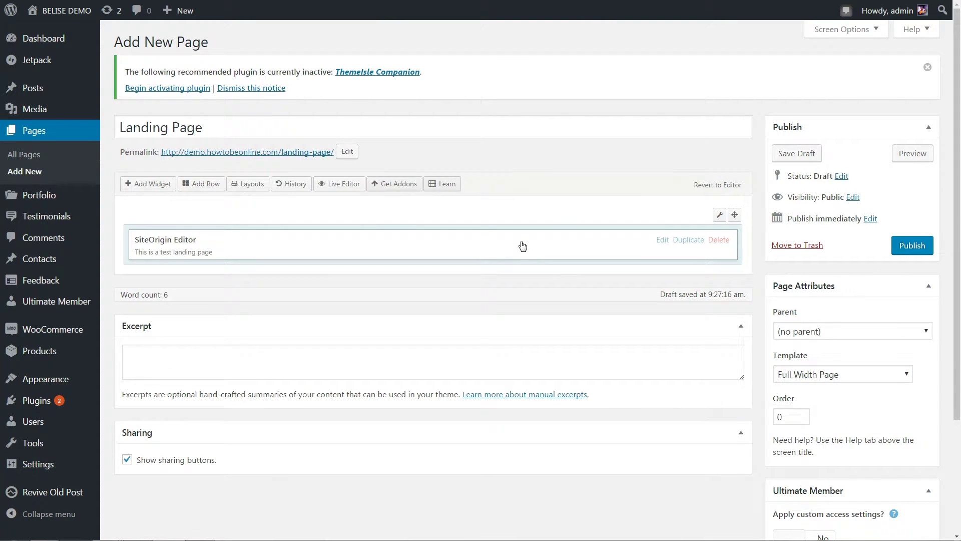
pyautogui.click(200, 185)
pyautogui.click(128, 78)
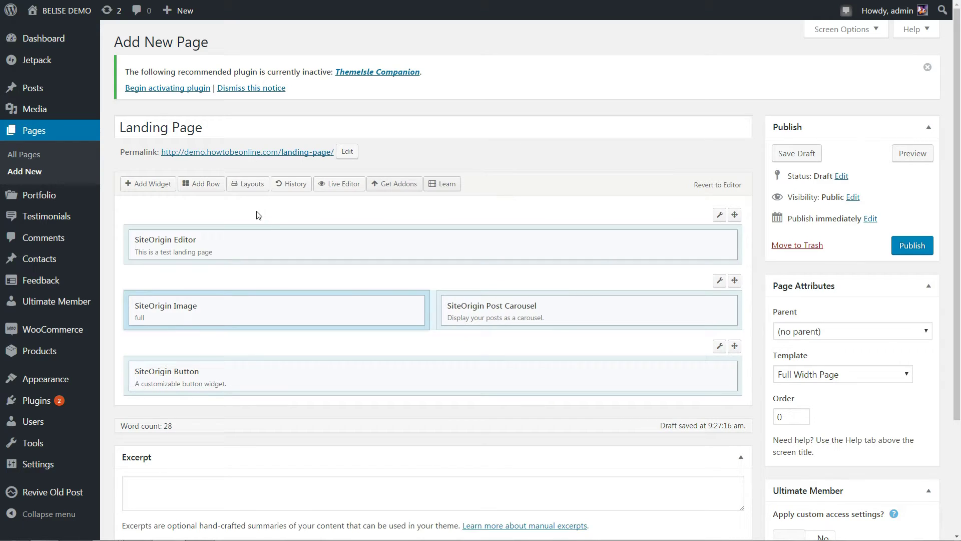
pyautogui.click(251, 187)
pyautogui.click(355, 420)
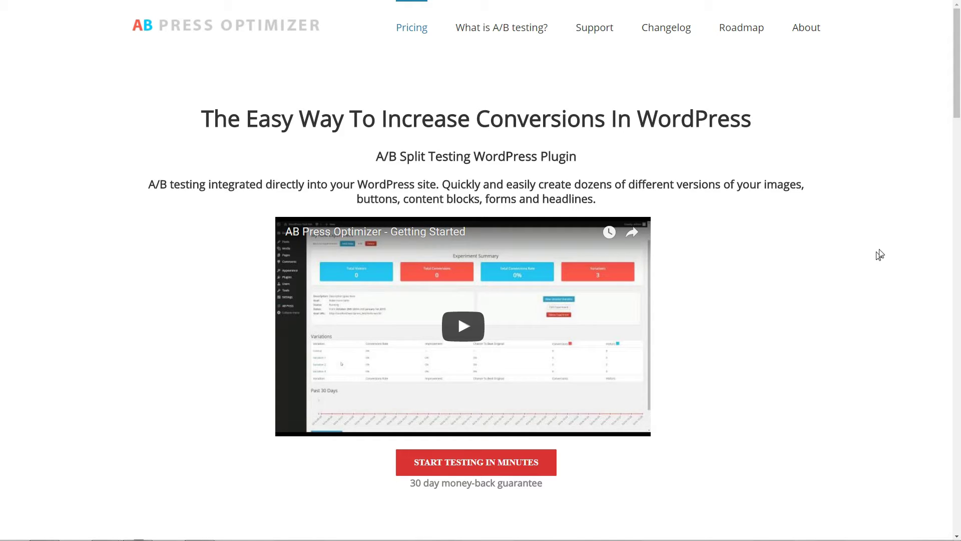
pyautogui.click(516, 31)
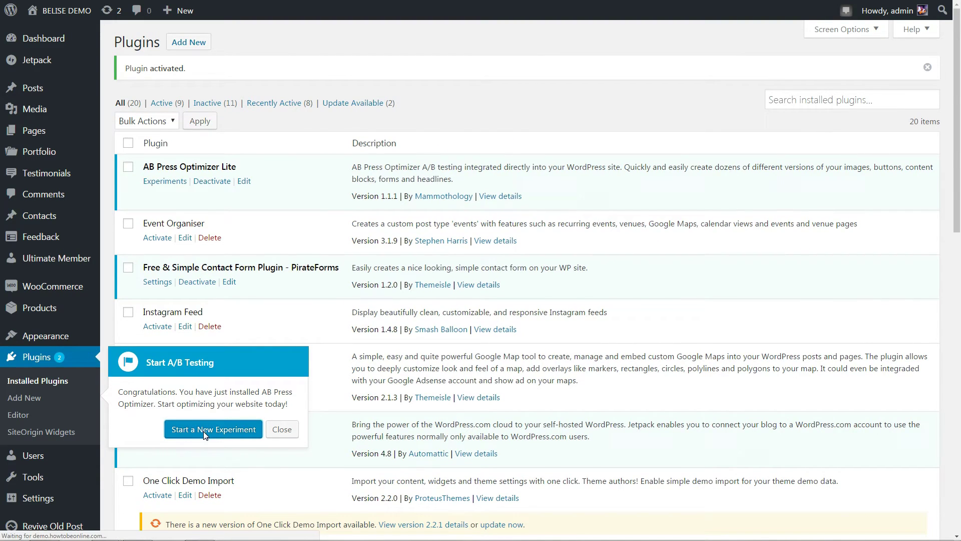
# Step: Start a new experiment named 'test', description 'testing', running April 6 to April 30, 2017
pyautogui.click(203, 437)
pyautogui.click(298, 273)
pyautogui.write('test')
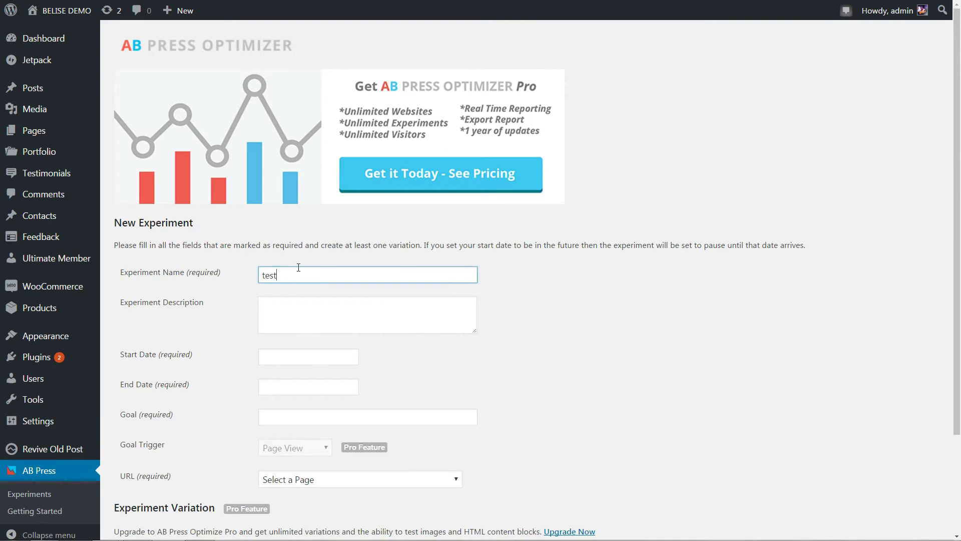
pyautogui.press('Tab')
pyautogui.write('testing')
pyautogui.press('Tab')
pyautogui.click(334, 424)
pyautogui.click(308, 387)
pyautogui.click(399, 519)
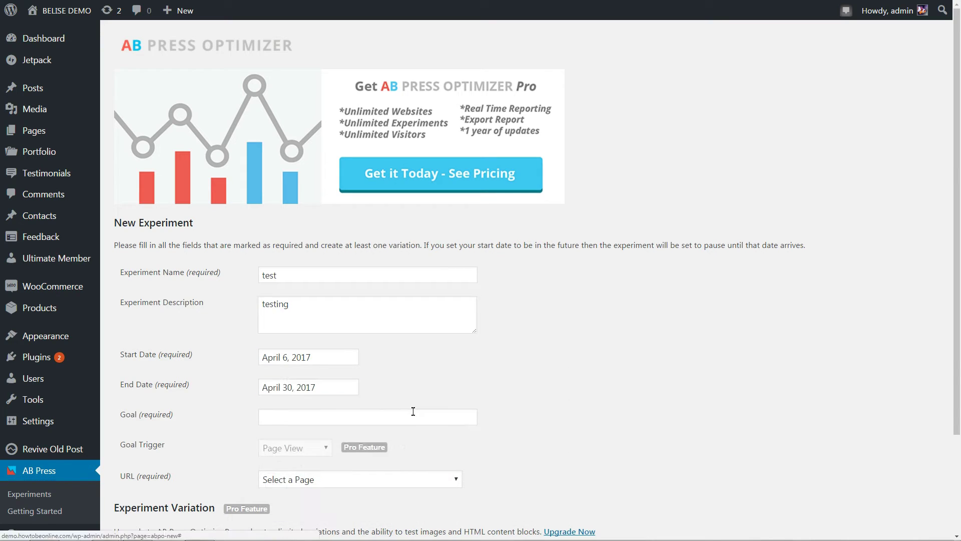
# Step: Set the experiment goal to 'click', choose the test page, enter variation 't', and save
pyautogui.click(322, 416)
pyautogui.write('click')
pyautogui.scroll(-3, 322, 415)
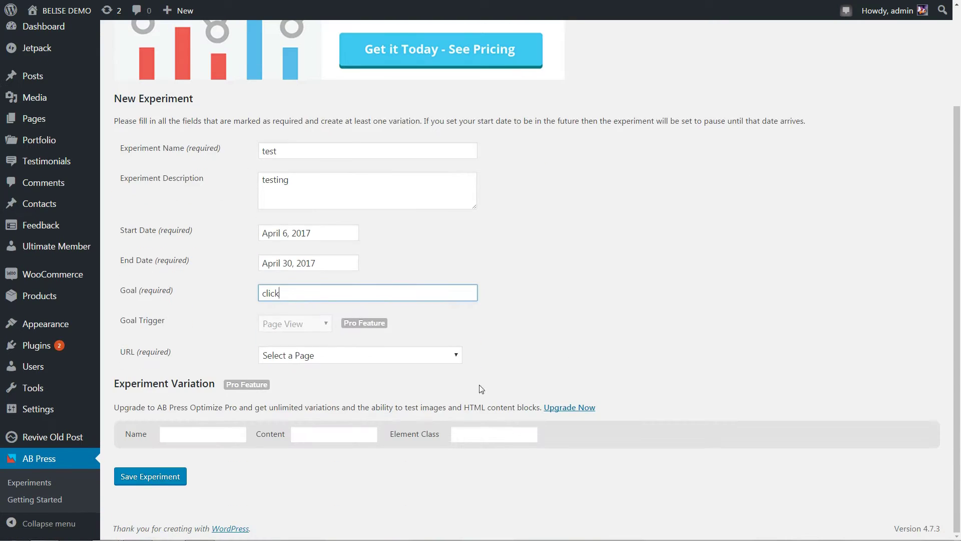
pyautogui.click(334, 355)
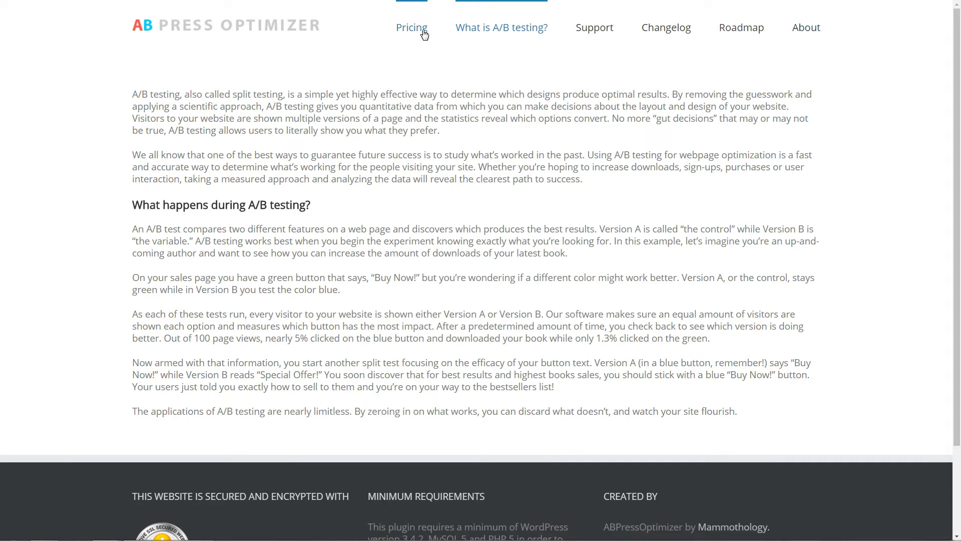
pyautogui.click(423, 32)
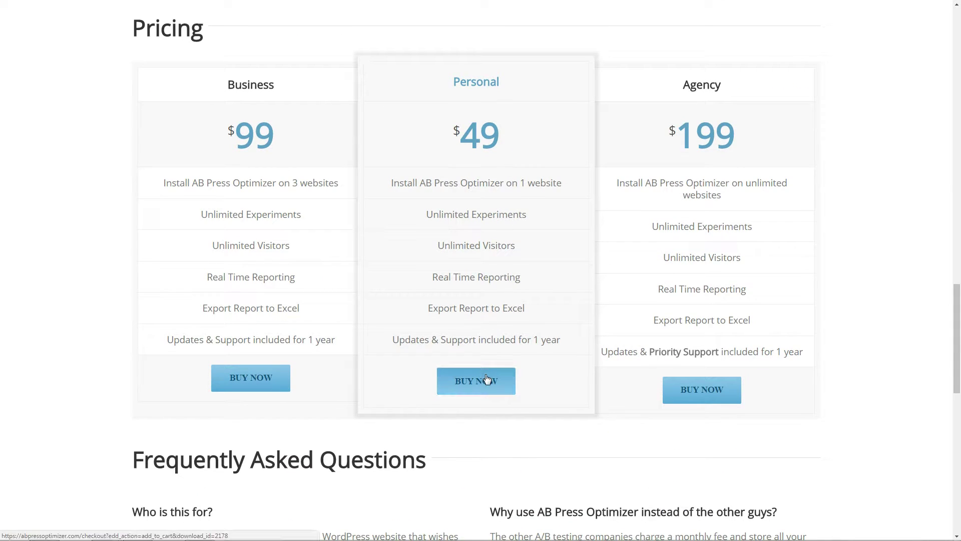
pyautogui.scroll(20, 485, 380)
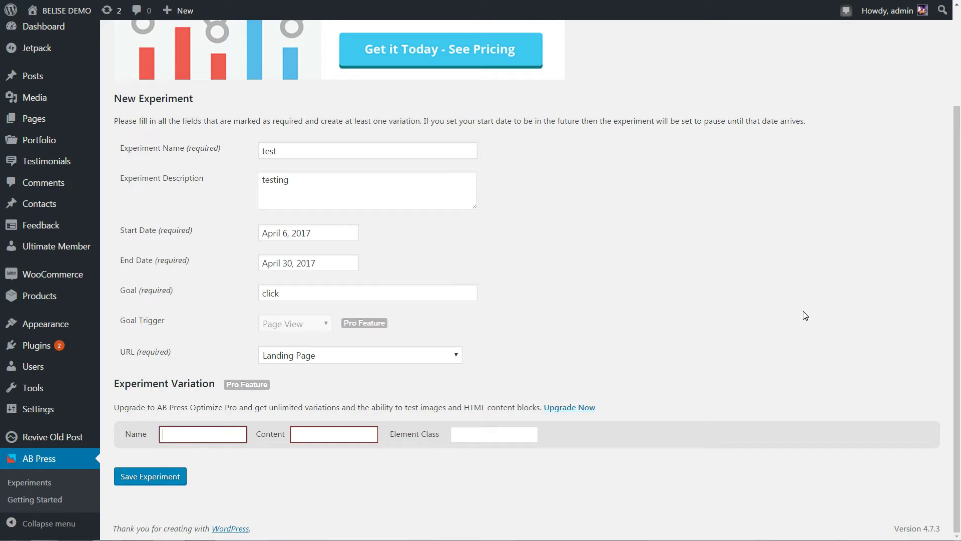
pyautogui.press('Tab')
pyautogui.write('tes')
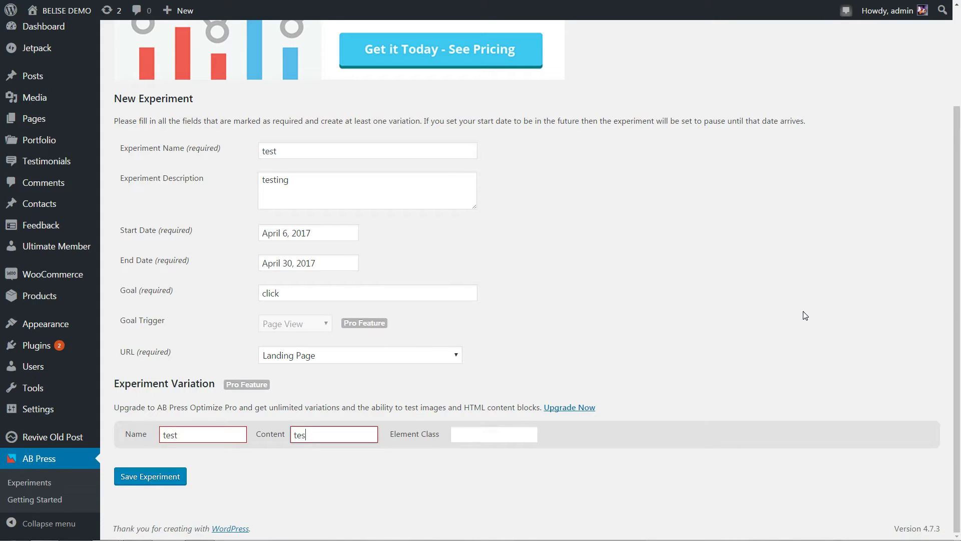
pyautogui.write('t')
pyautogui.press('Tab')
pyautogui.write('test')
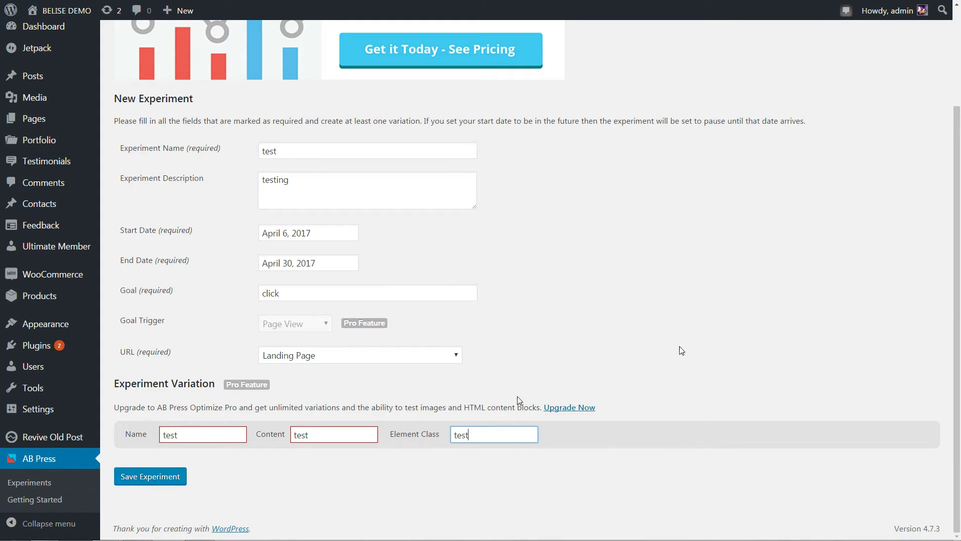
pyautogui.click(162, 473)
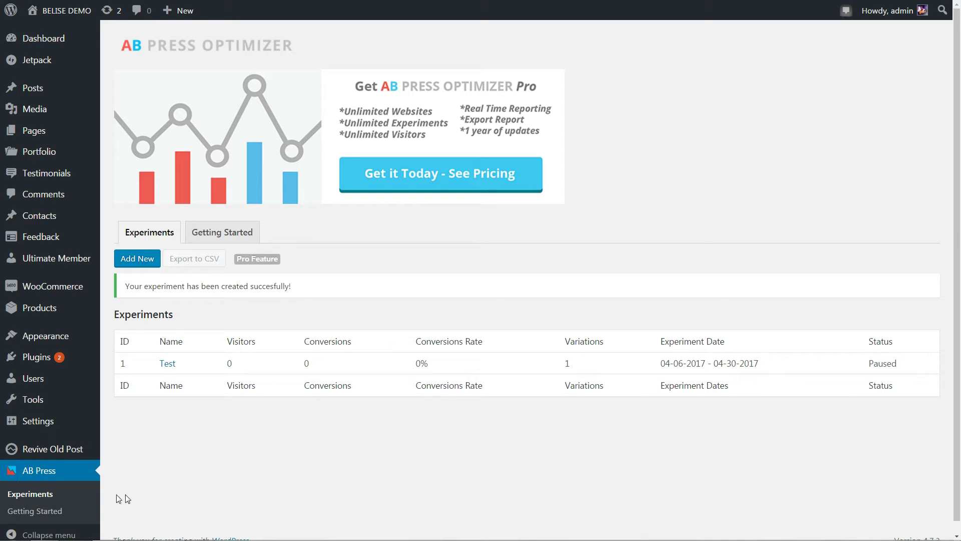
pyautogui.click(34, 495)
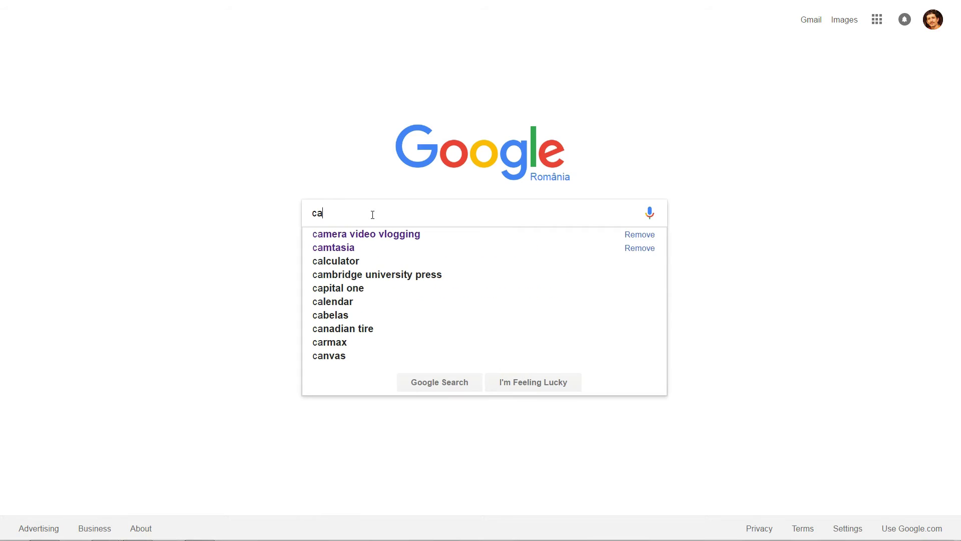
# Step: Search Google for canva, sign in with Facebook, and create a Social Media sized design
pyautogui.write('nva')
pyautogui.press('Return')
pyautogui.click(209, 236)
pyautogui.click(387, 258)
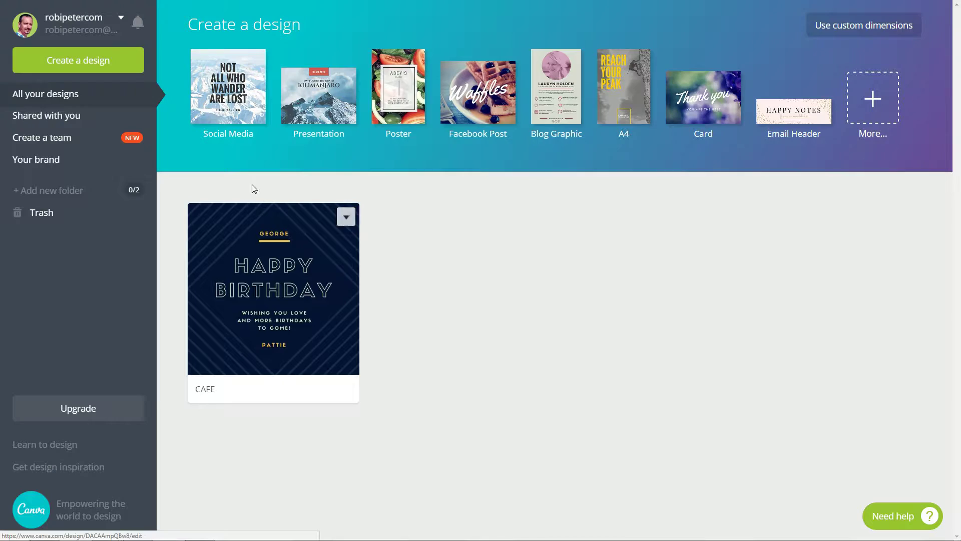
pyautogui.click(85, 60)
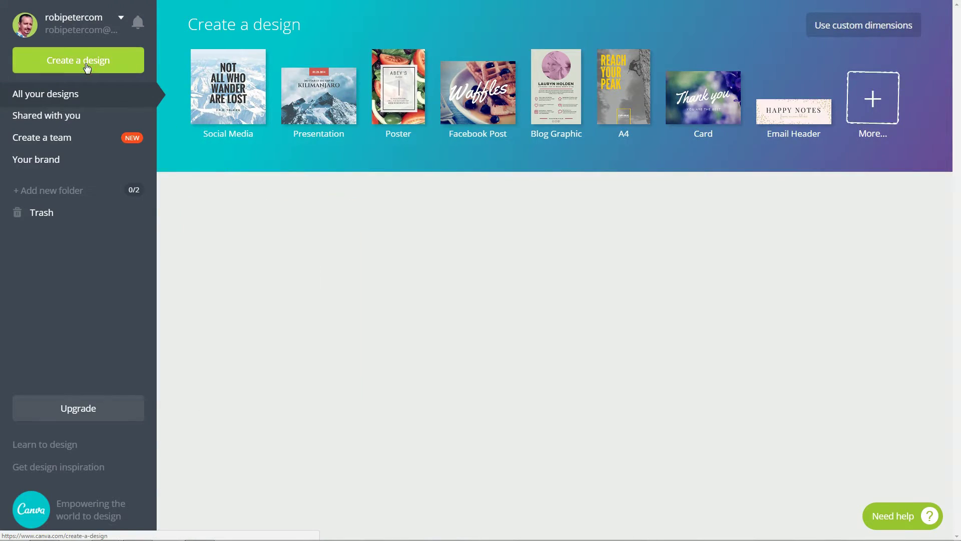
pyautogui.scroll(-5, 385, 275)
pyautogui.scroll(5, 386, 274)
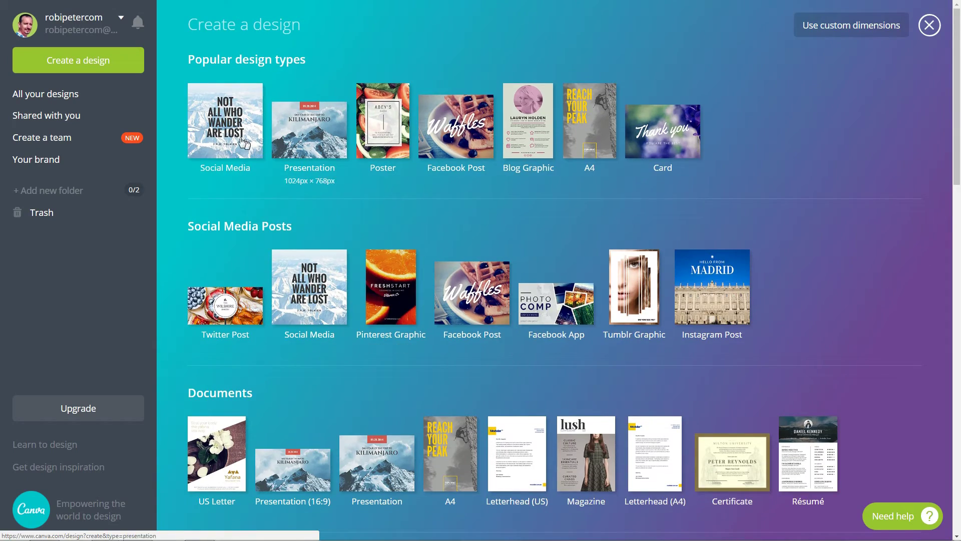
pyautogui.click(386, 275)
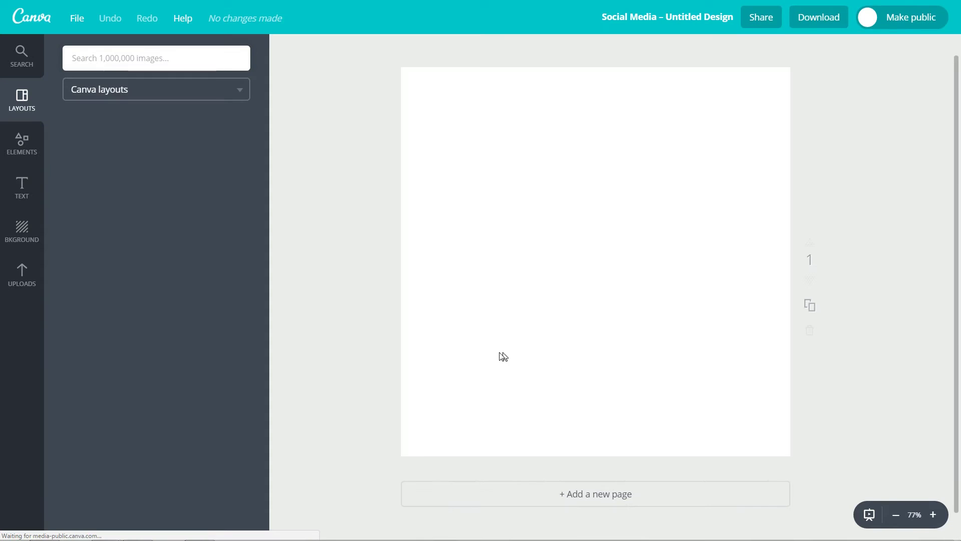
# Step: Apply the 02 20 19 save-the-date layout, then browse the image search, Elements and Text panels
pyautogui.click(231, 266)
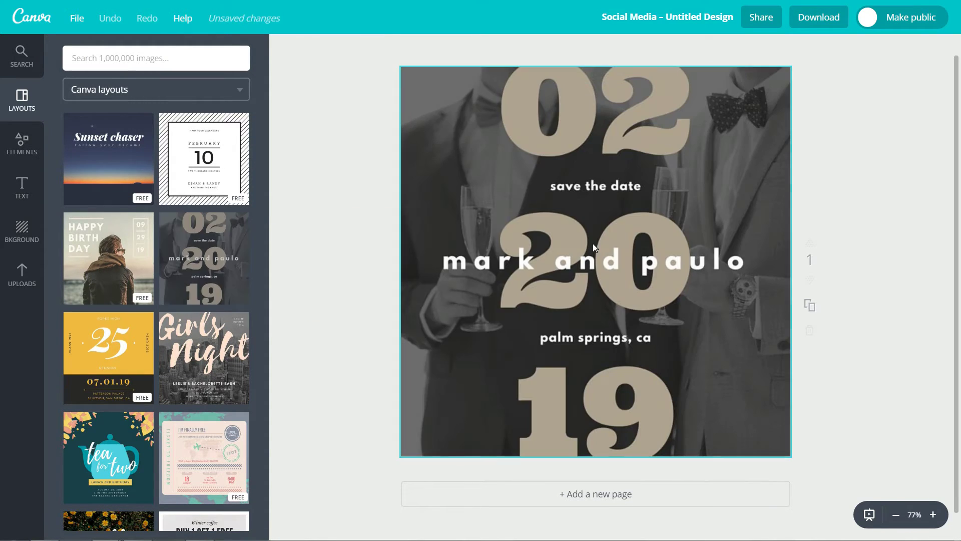
pyautogui.click(213, 158)
pyautogui.click(22, 55)
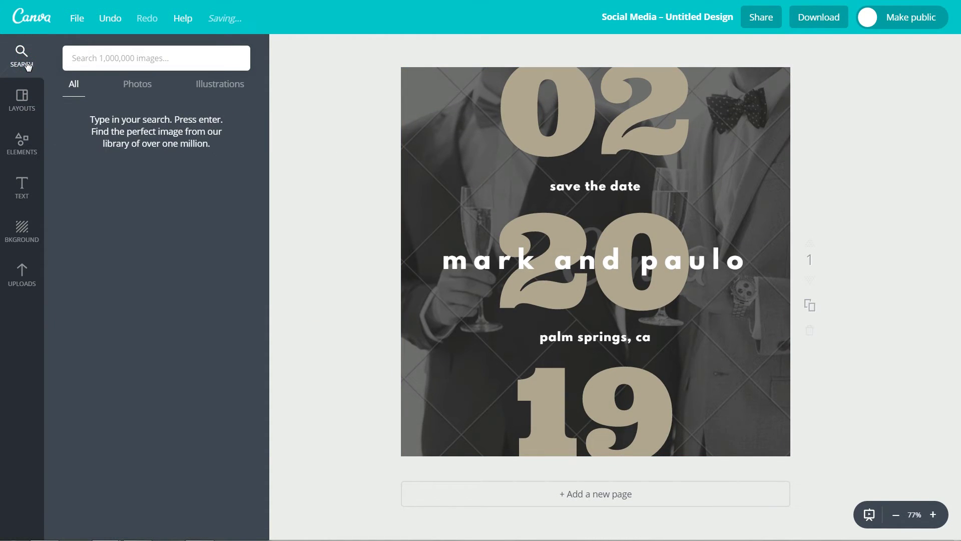
pyautogui.click(22, 150)
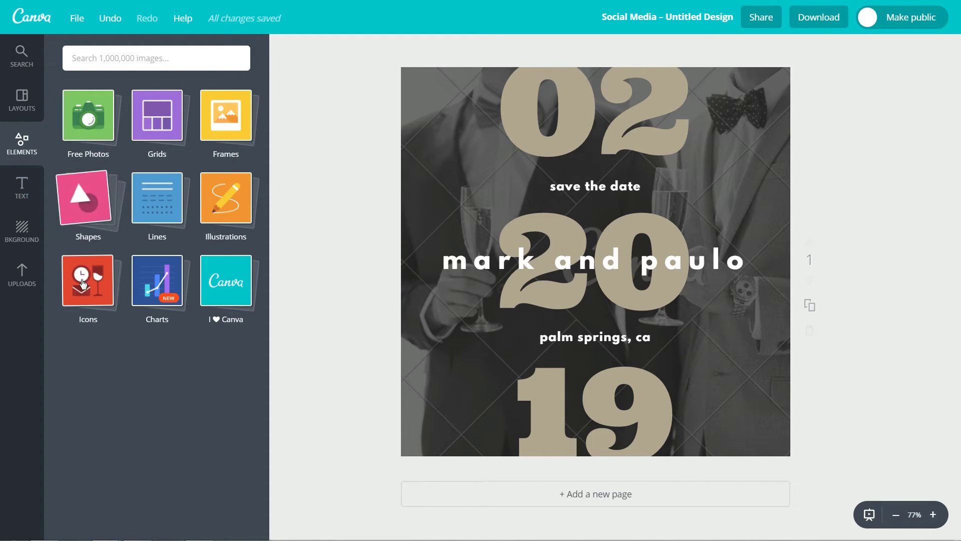
pyautogui.click(21, 189)
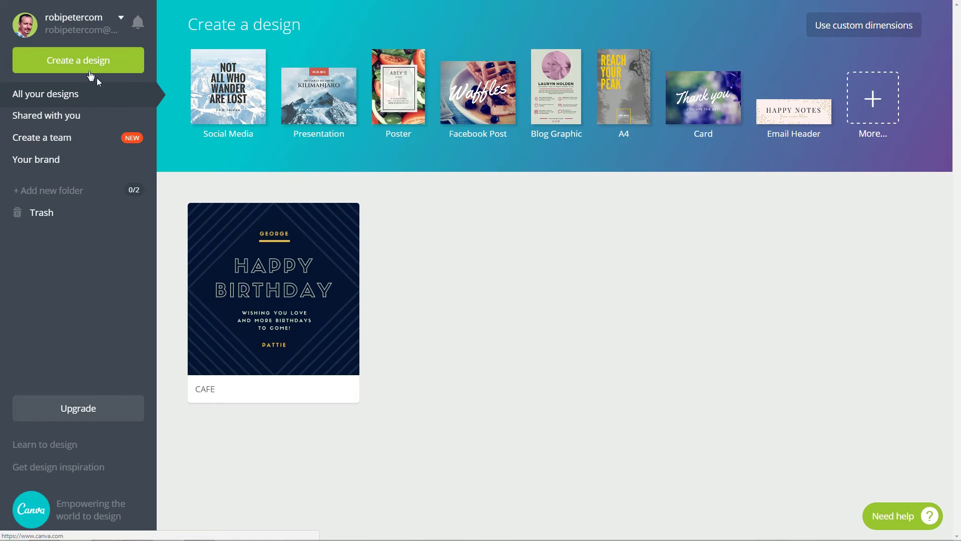
# Step: Begin another new Canva design, scrolling through the design types toward Social Media
pyautogui.click(86, 67)
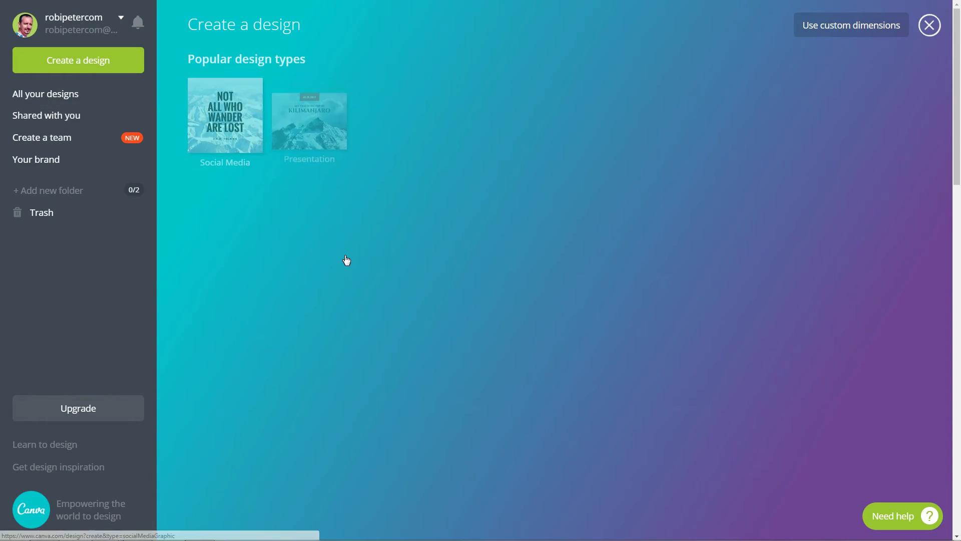
pyautogui.scroll(-5, 386, 274)
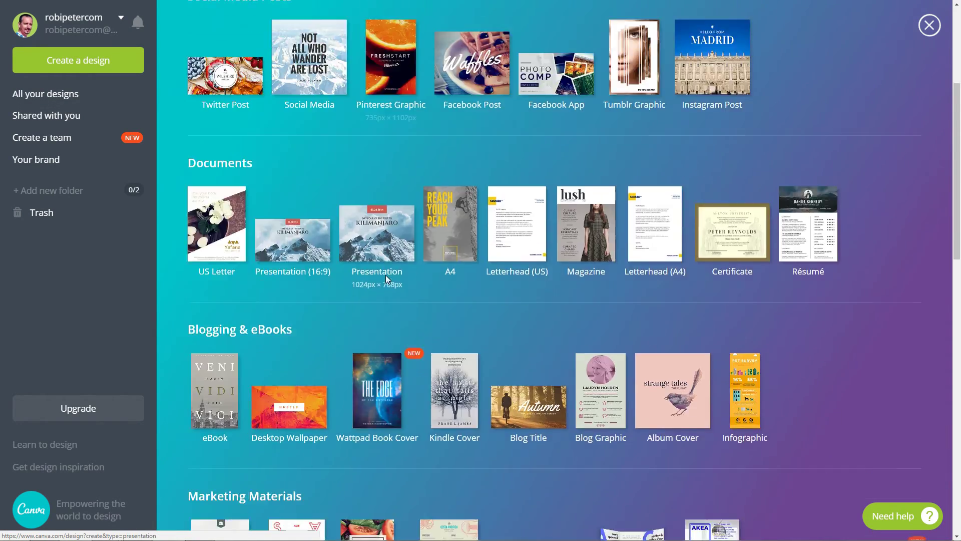
pyautogui.scroll(-10, 386, 275)
pyautogui.scroll(15, 385, 279)
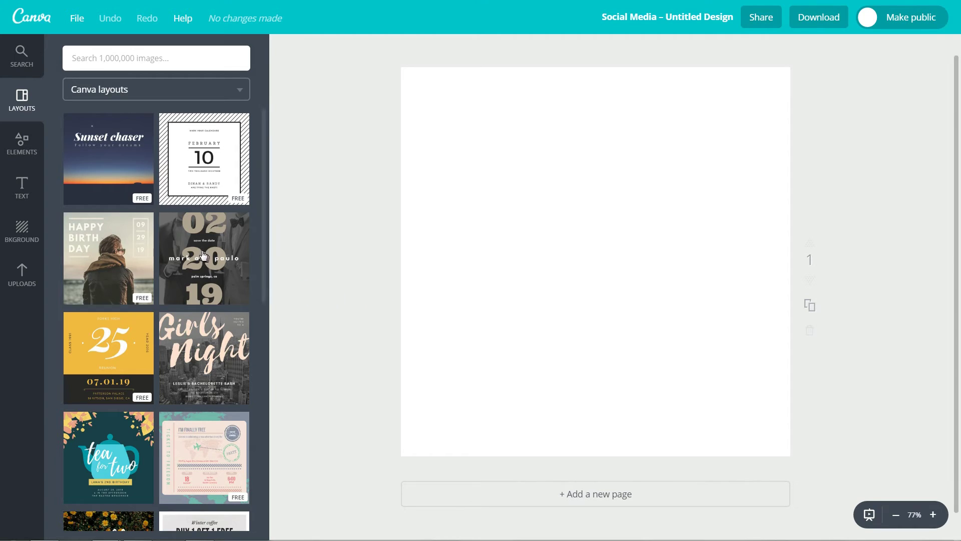
# Step: Drag the 02 20 19 layout onto the canvas and also try the February 10 layout
pyautogui.moveTo(198, 249)
pyautogui.mouseDown()
pyautogui.moveTo(470, 238)
pyautogui.moveTo(592, 243)
pyautogui.mouseUp()
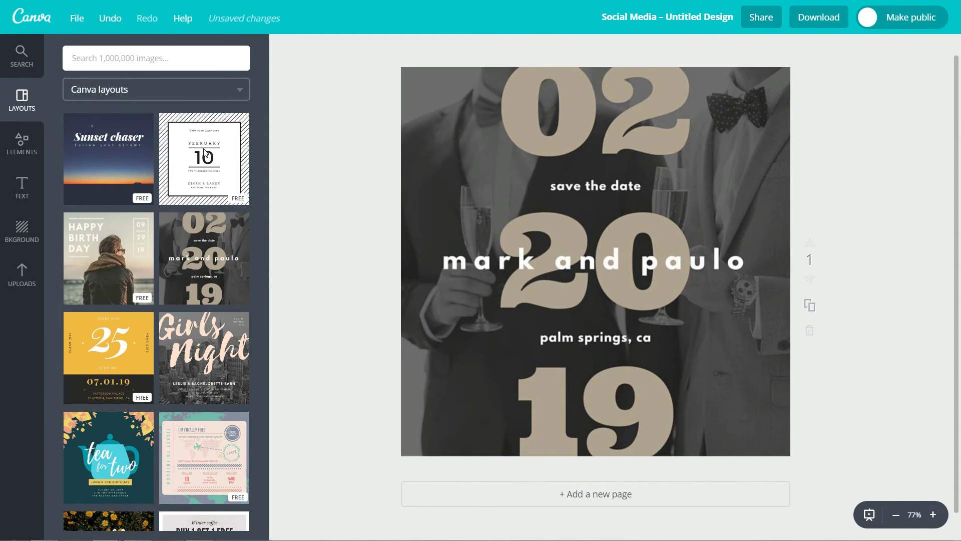
pyautogui.moveTo(204, 153)
pyautogui.mouseDown()
pyautogui.moveTo(393, 195)
pyautogui.moveTo(225, 157)
pyautogui.mouseUp()
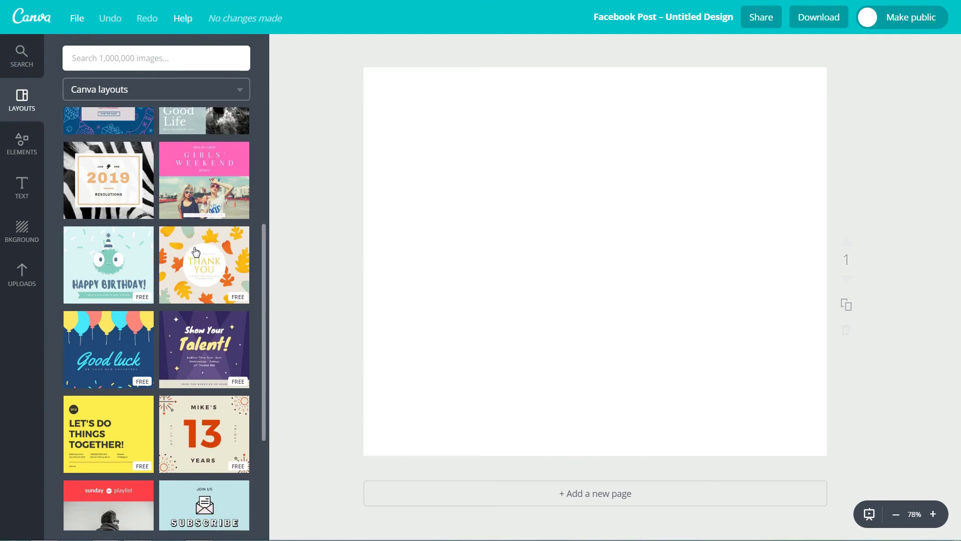
pyautogui.scroll(-3, 150, 236)
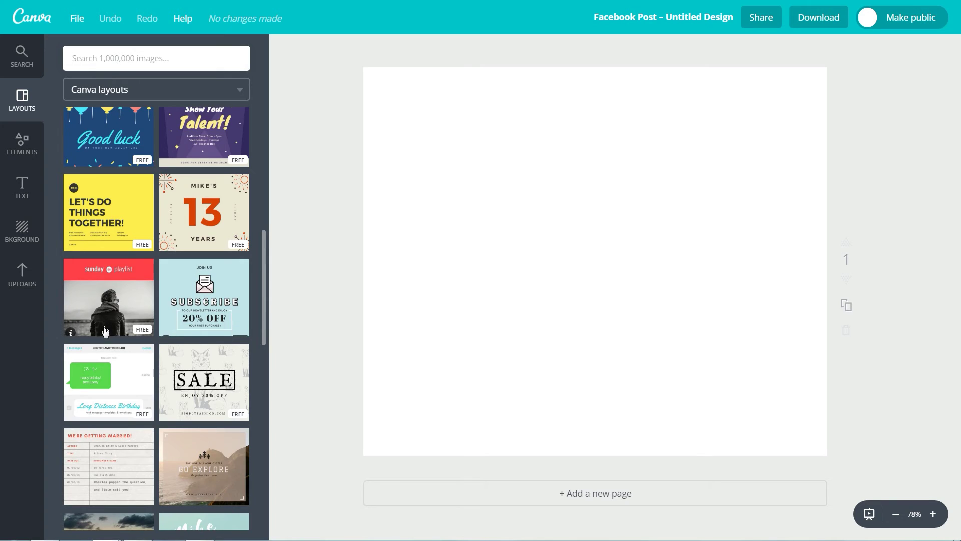
pyautogui.scroll(9, 199, 349)
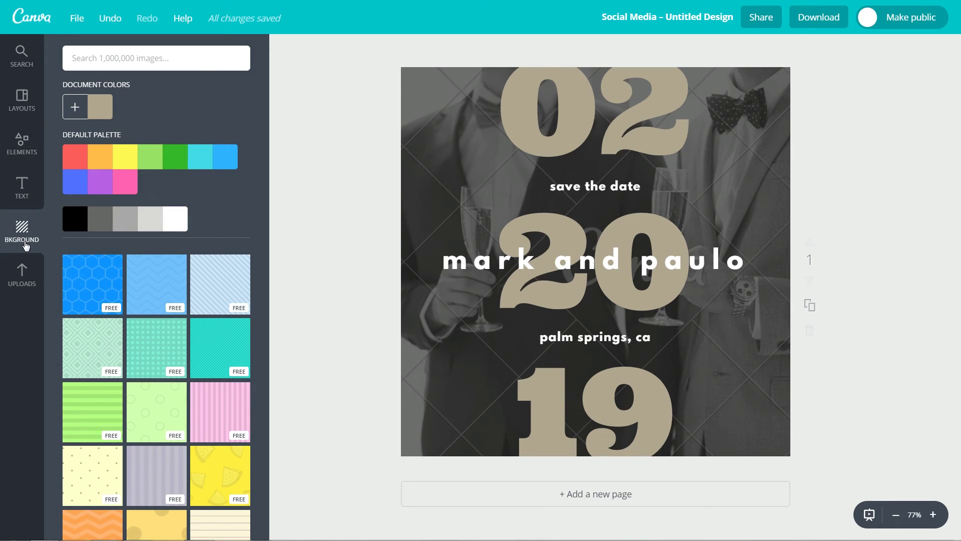
# Step: Show Canva's Uploads panel for adding your own images
pyautogui.click(22, 274)
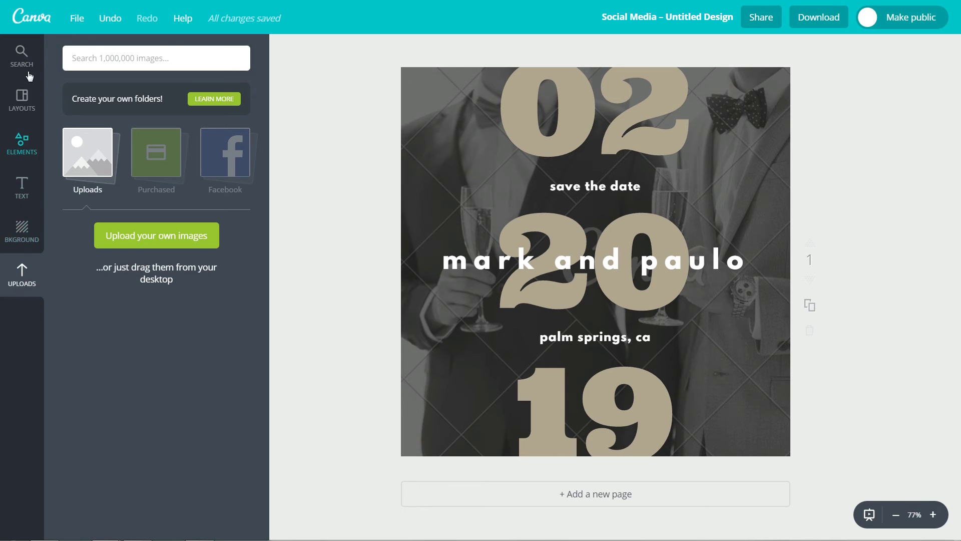